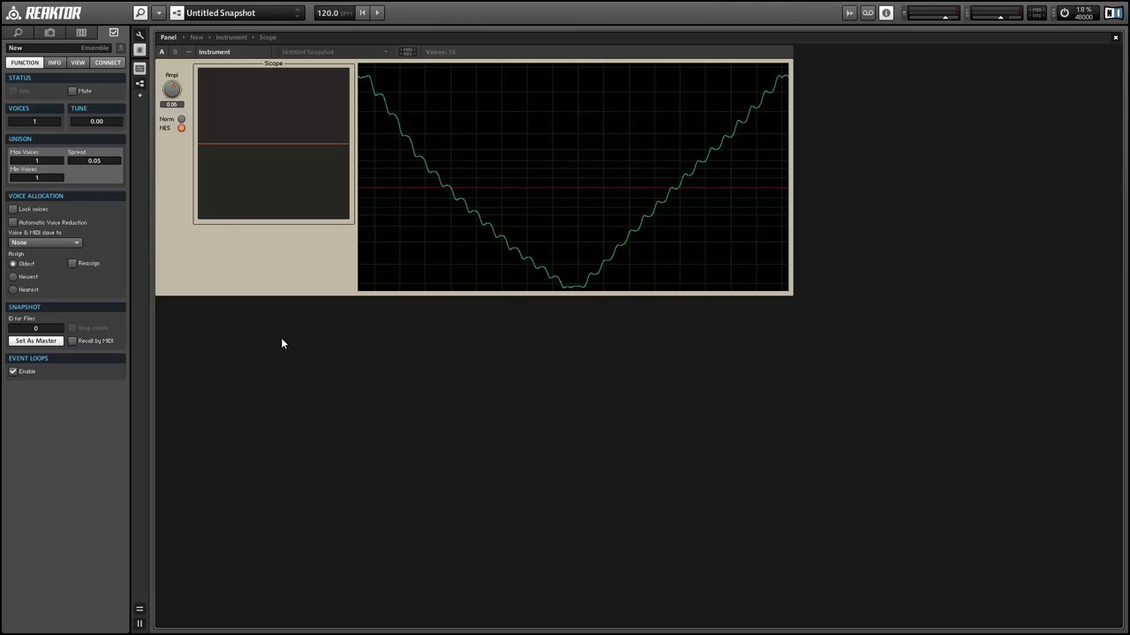
- Inspect the instrument's 15 voices and compare the plain and stepped NES triangle on the scope
left_click(301, 273)
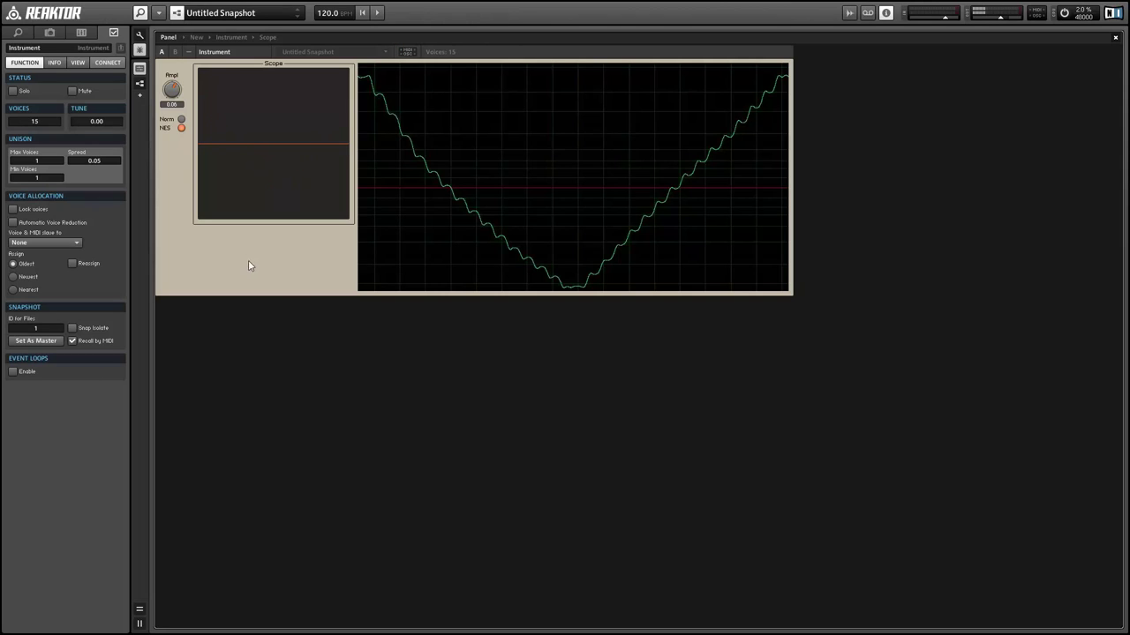
left_click(182, 119)
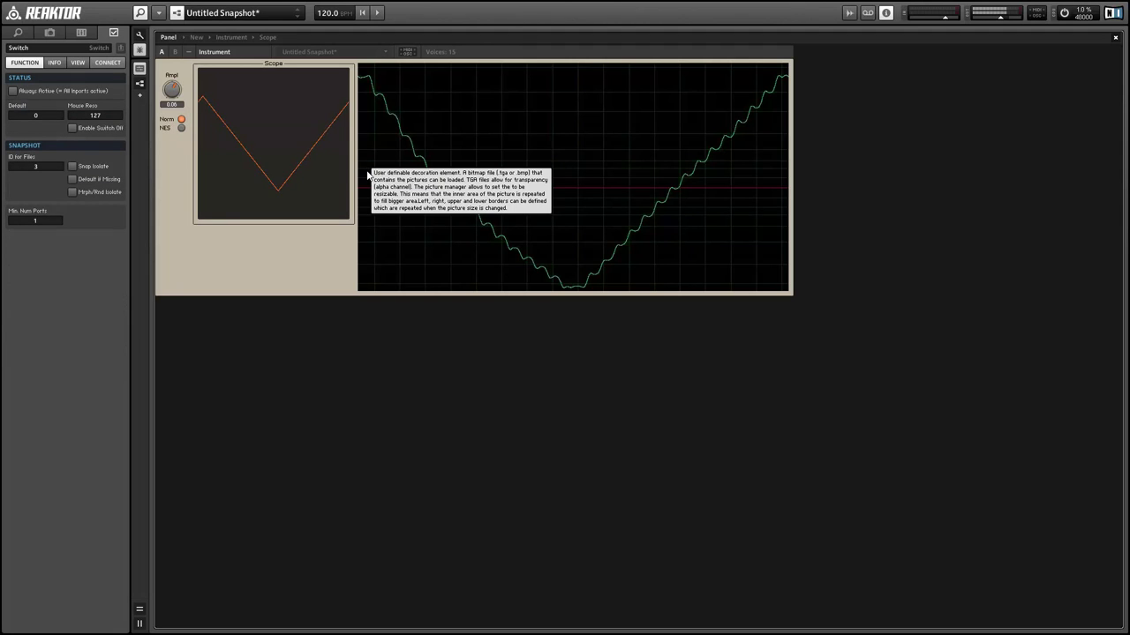
left_click(181, 128)
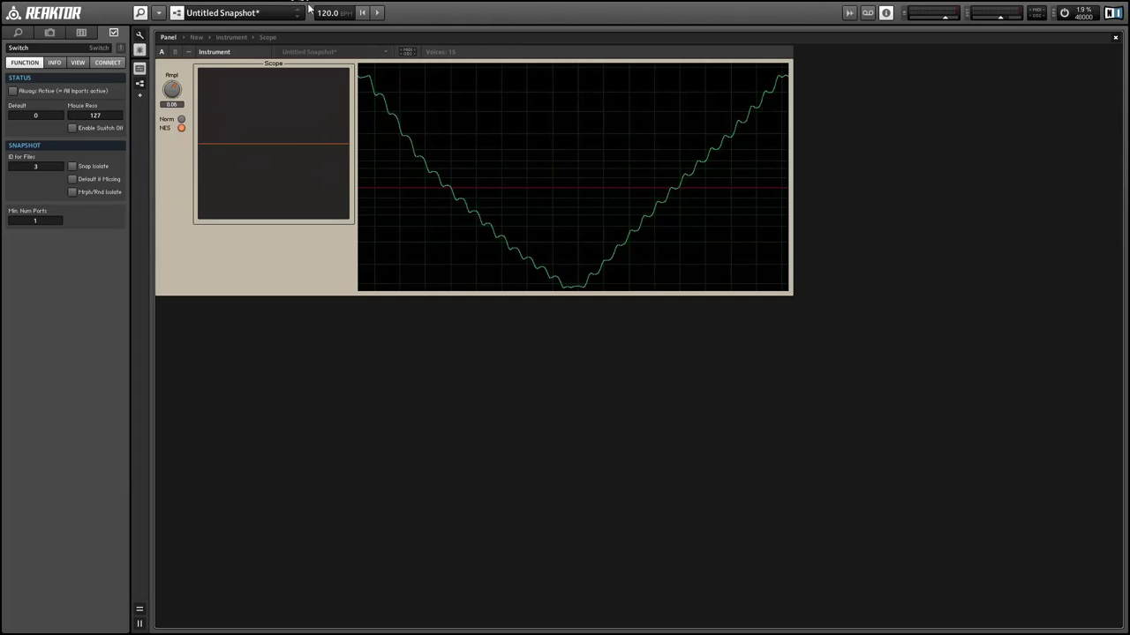
left_click(343, 252)
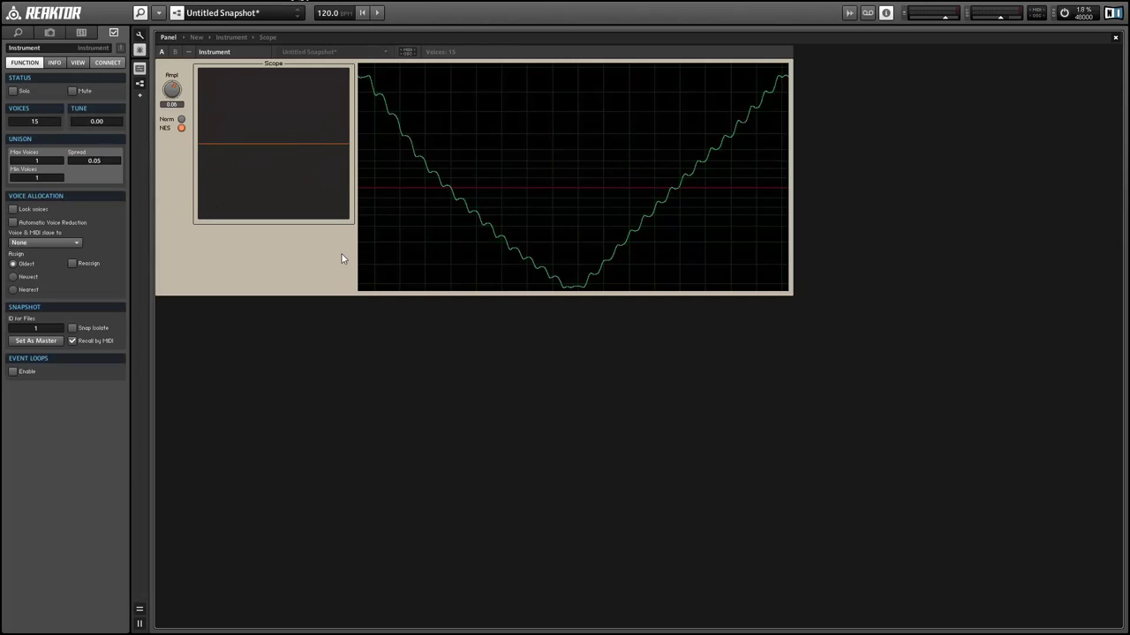
left_click(200, 298)
- Save NESTri.ens, start a new ensemble, and open its instrument in structure view
key("ctrl+n")
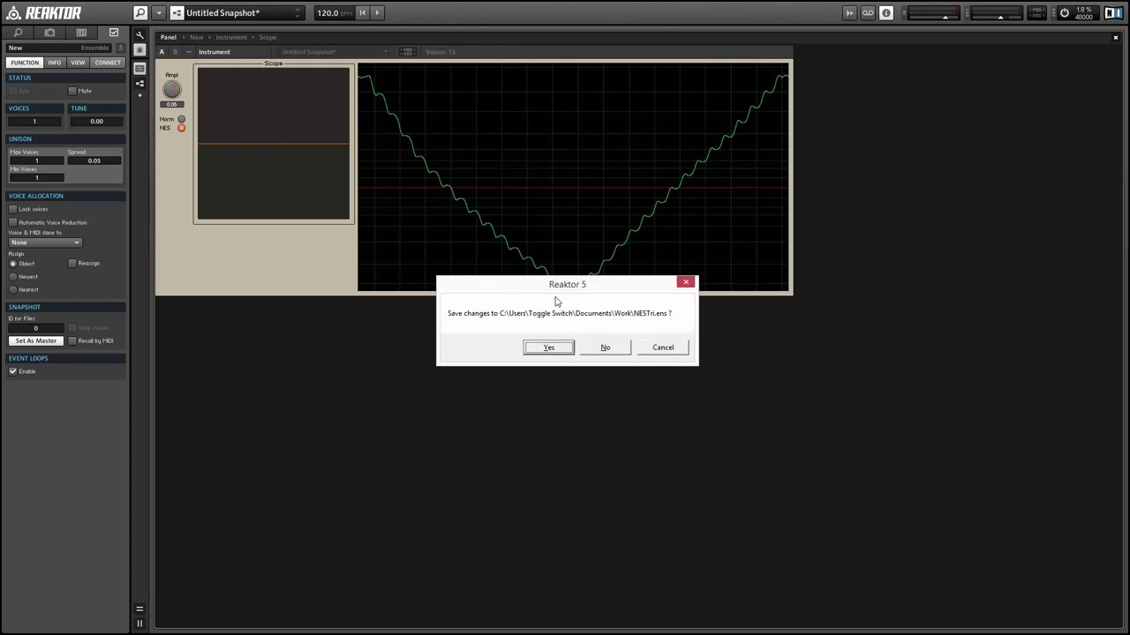
left_click(551, 351)
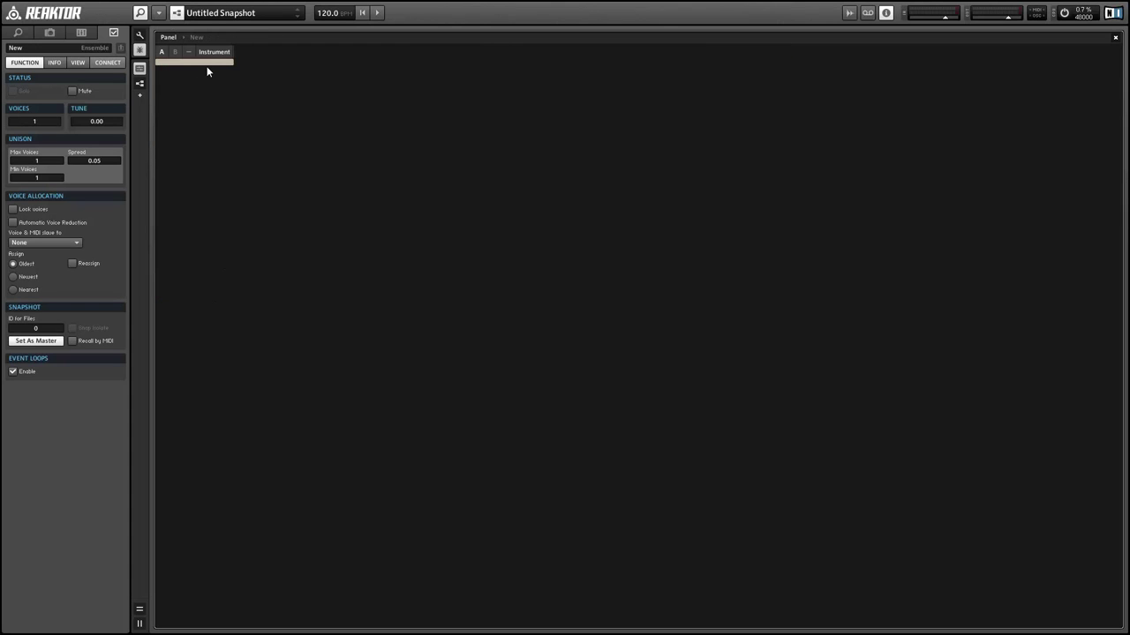
key("F6")
double_click(255, 91)
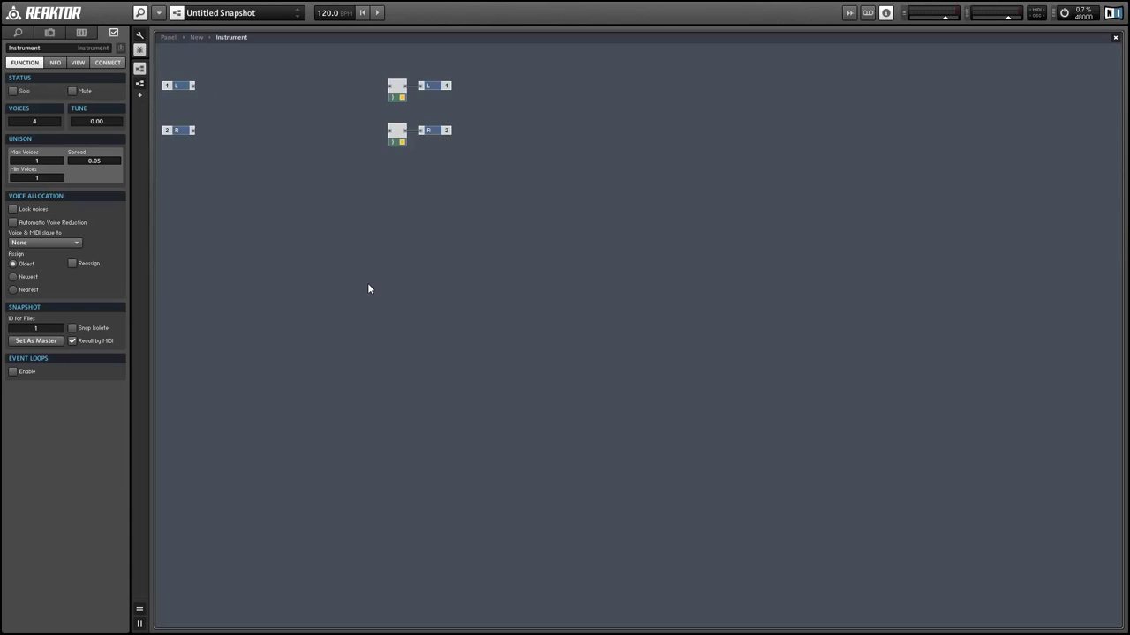
- Insert a Pulse Sync oscillator from the Built-In Module Oscillator list
right_click(485, 214)
mouse_move(510, 249)
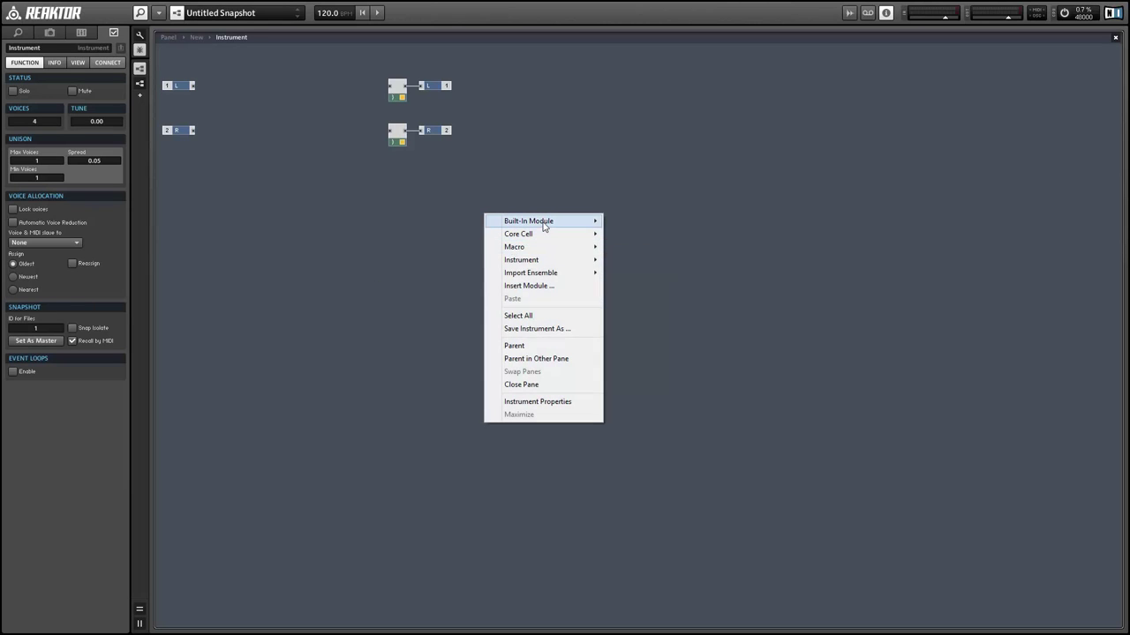
mouse_move(555, 226)
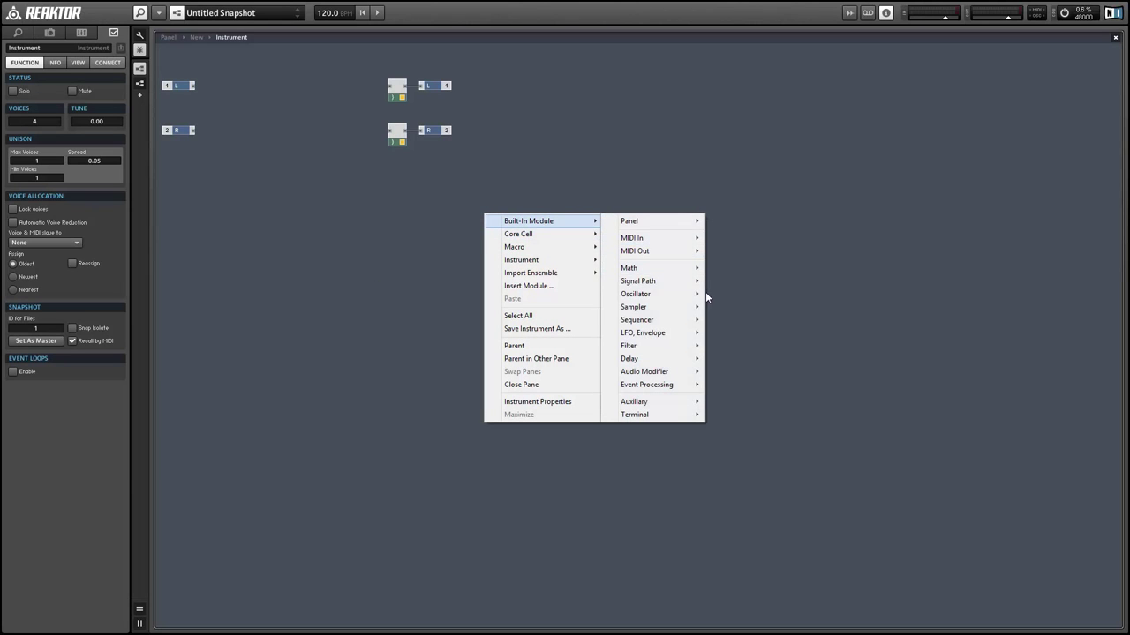
mouse_move(671, 295)
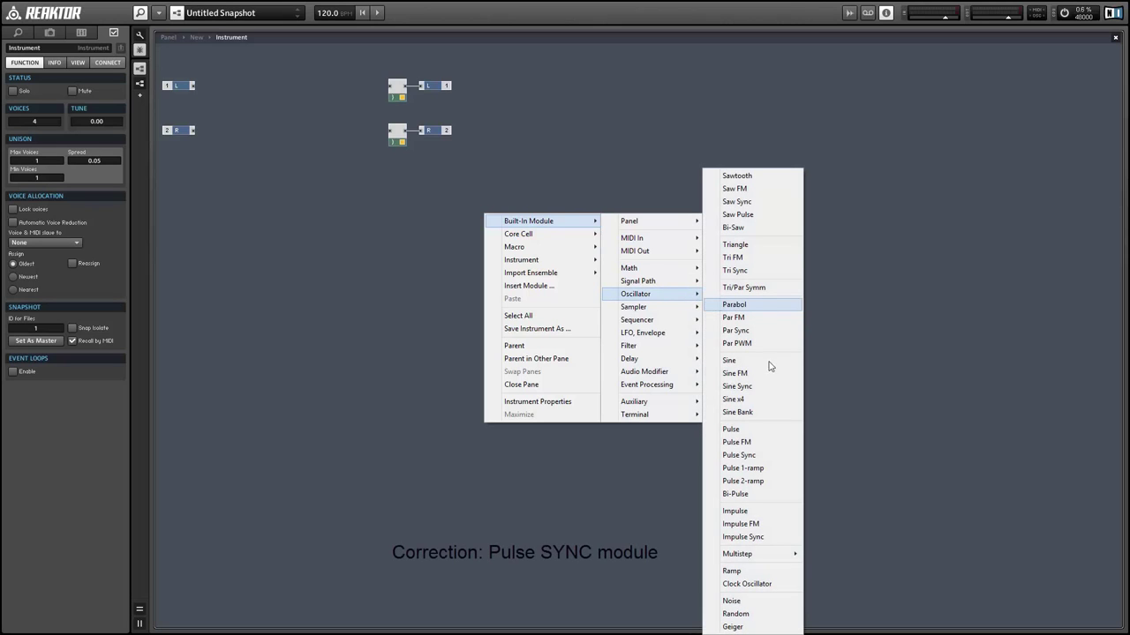
left_click(736, 455)
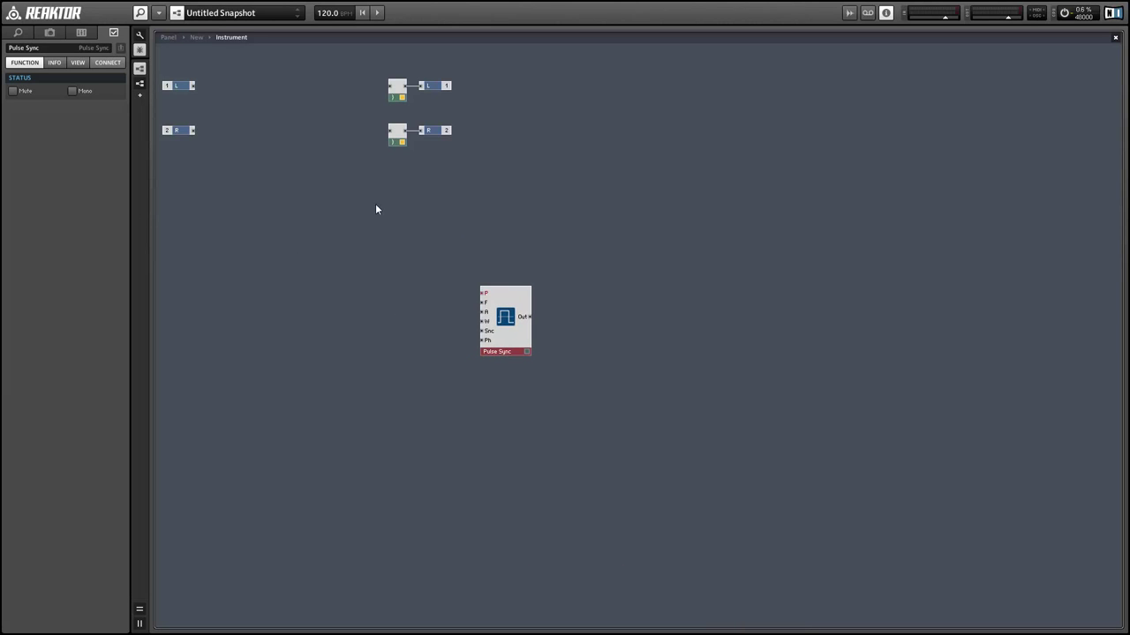
- Set the instrument's voice count to 15 and nudge the Pulse Sync into place
left_click(387, 209)
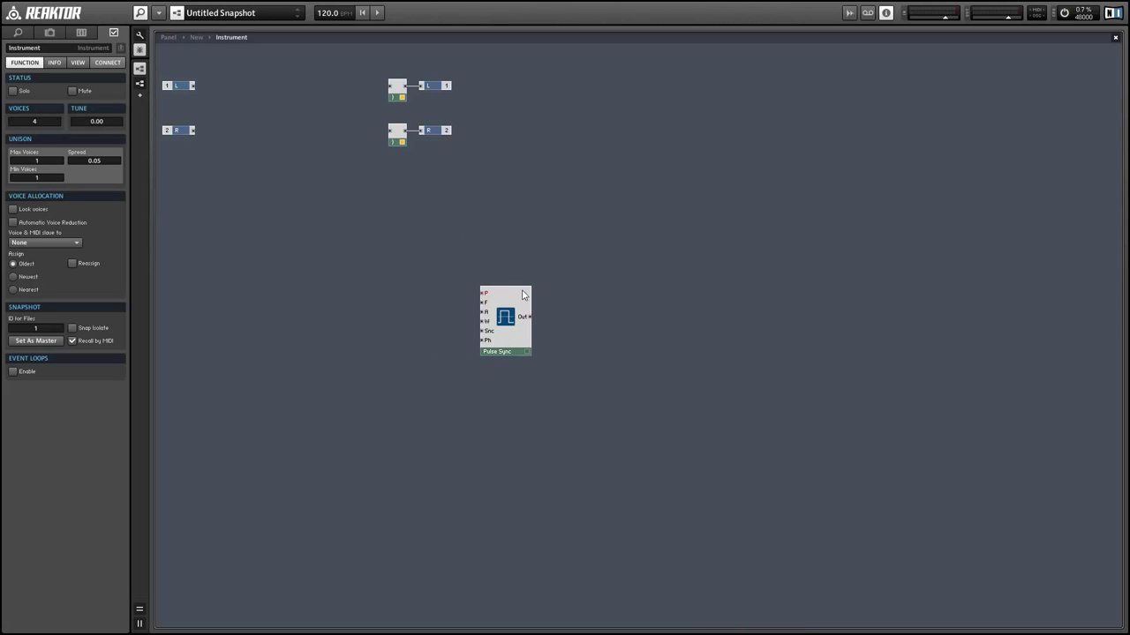
left_click(31, 123)
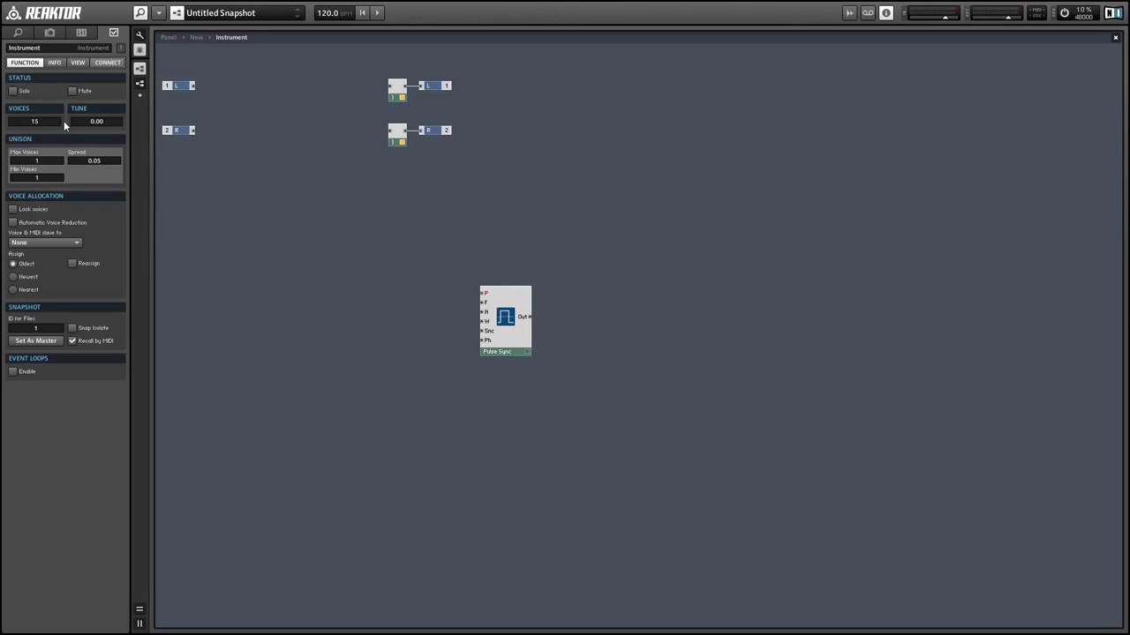
left_click_drag(516, 352, 523, 345)
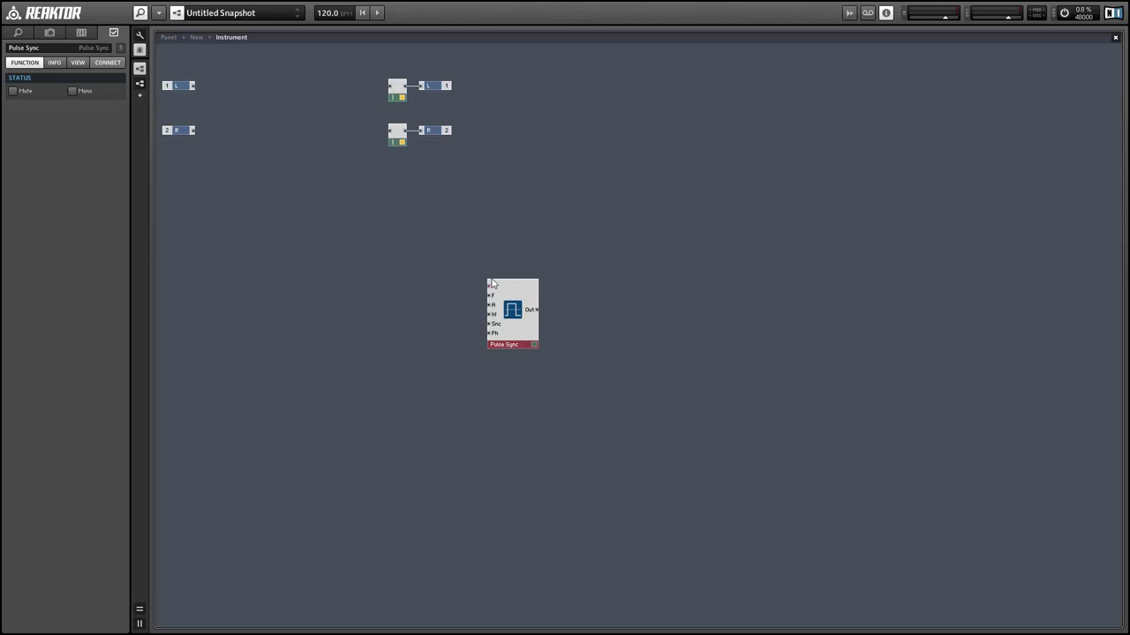
- Insert Note Pitch and Gate modules from the MIDI In modules
right_click(371, 246)
mouse_move(476, 266)
mouse_move(521, 270)
left_click(618, 270)
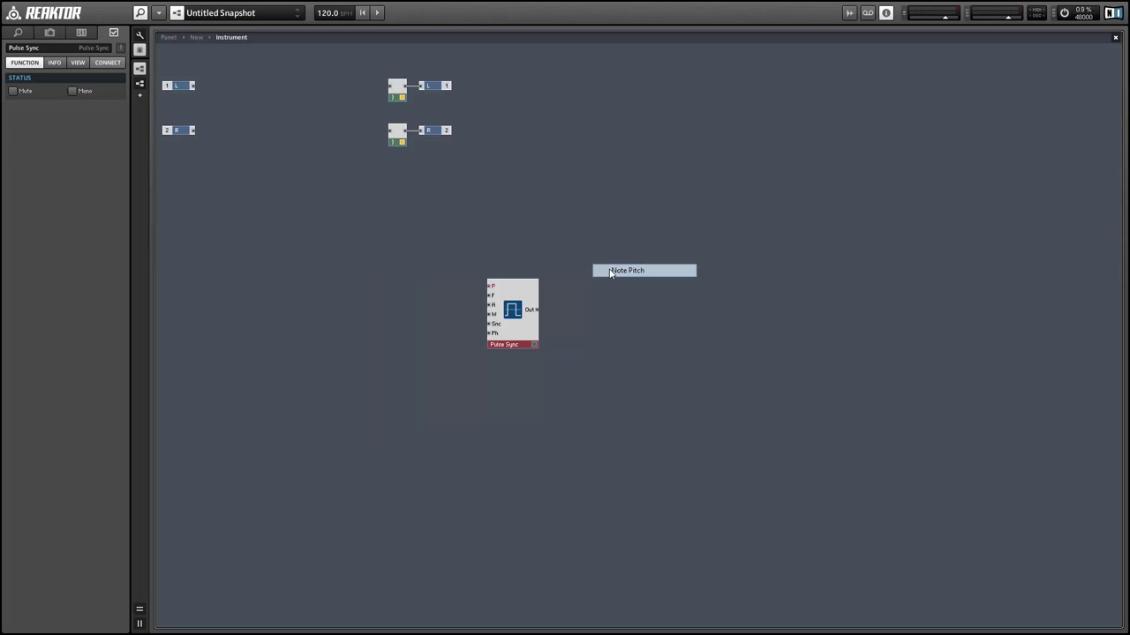
left_click(325, 248)
left_click(382, 248)
right_click(376, 297)
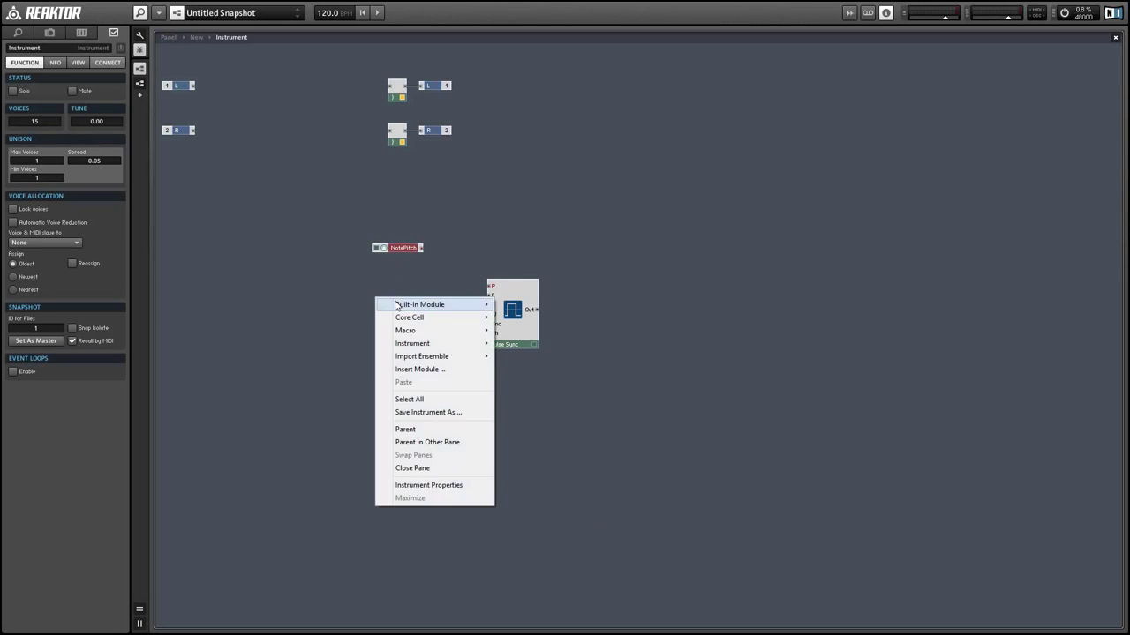
mouse_move(433, 304)
mouse_move(549, 327)
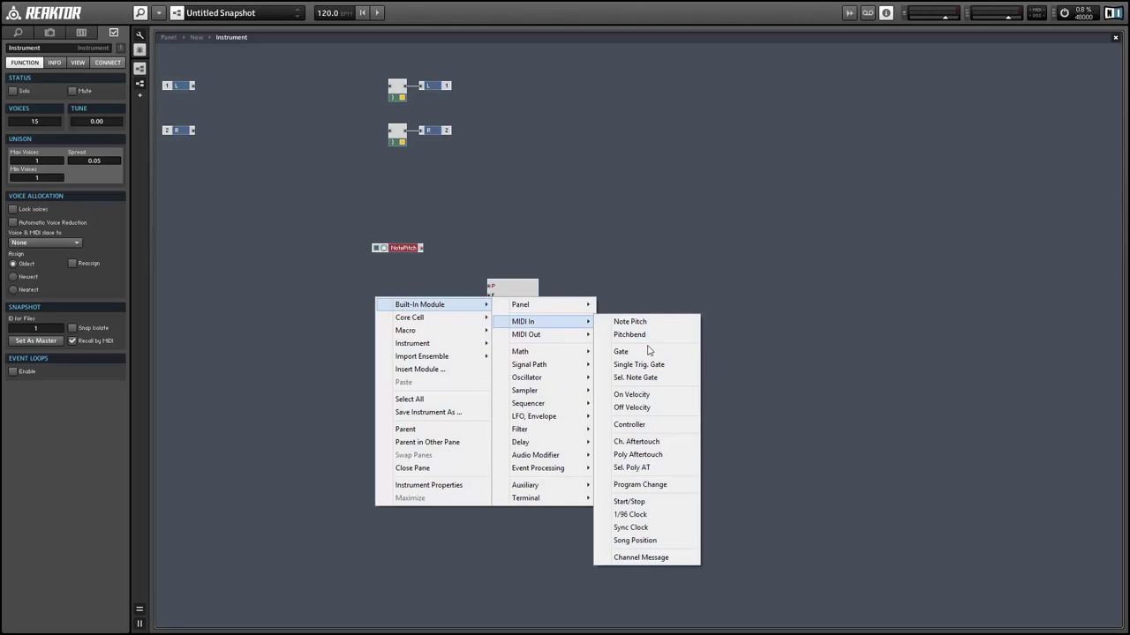
left_click(650, 350)
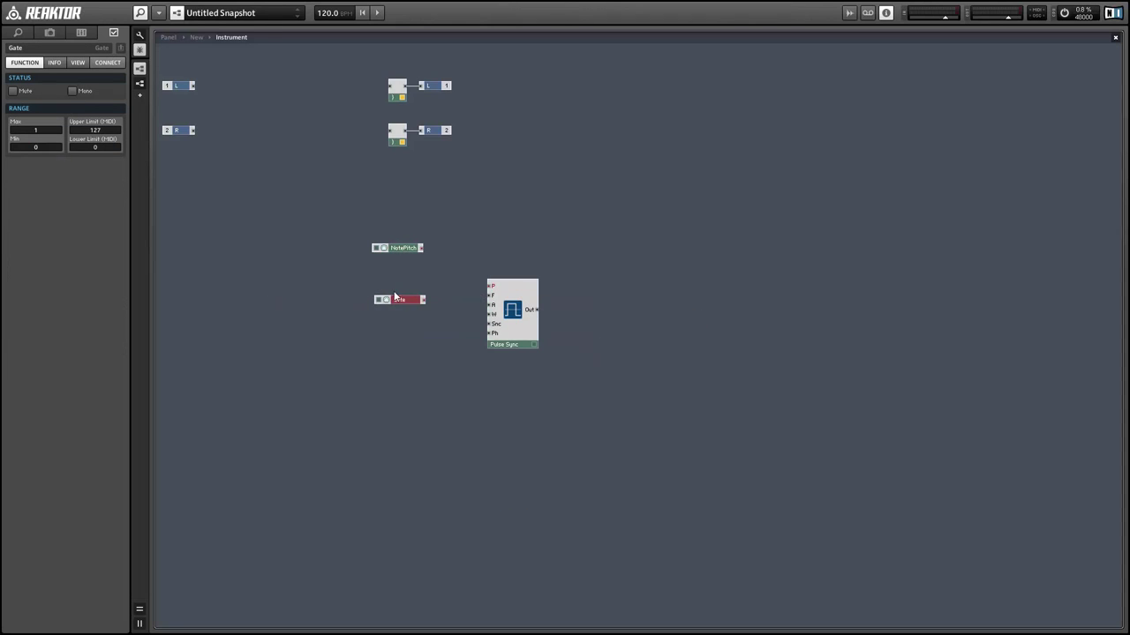
- Wire Gate to Pulse Sync's Snc input and NotePitch to its P input, arranging both
left_click_drag(424, 300, 487, 323)
left_click_drag(399, 300, 362, 321)
left_click_drag(389, 249, 491, 286)
left_click_drag(363, 284, 367, 286)
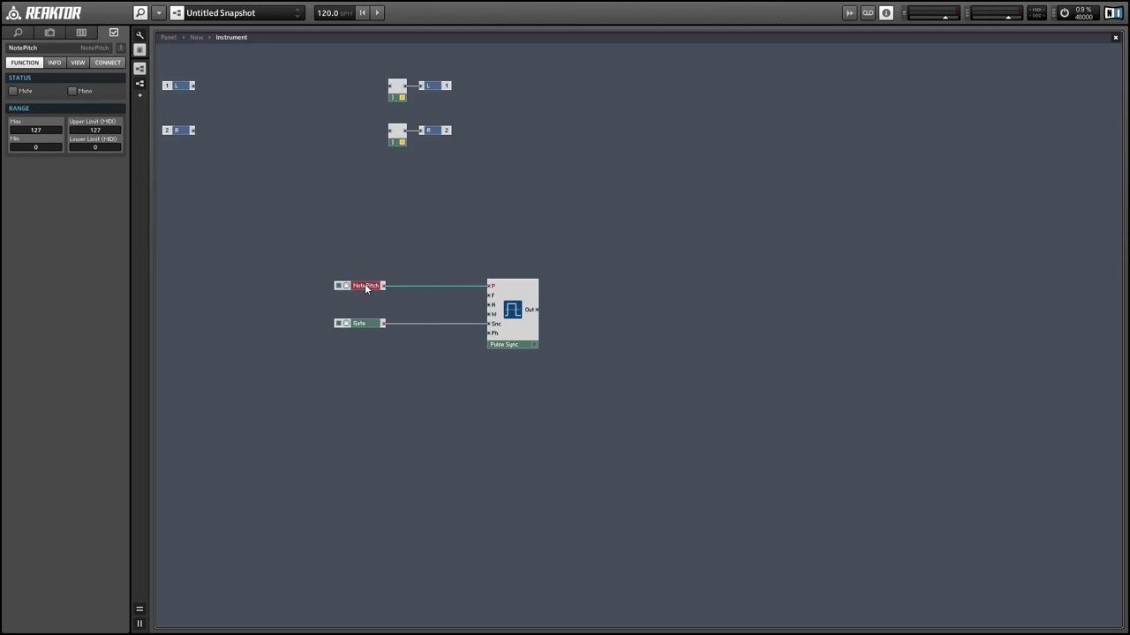
left_click(424, 231)
- Insert an AR envelope and place it between the MIDI inputs and Pulse Sync
right_click(435, 214)
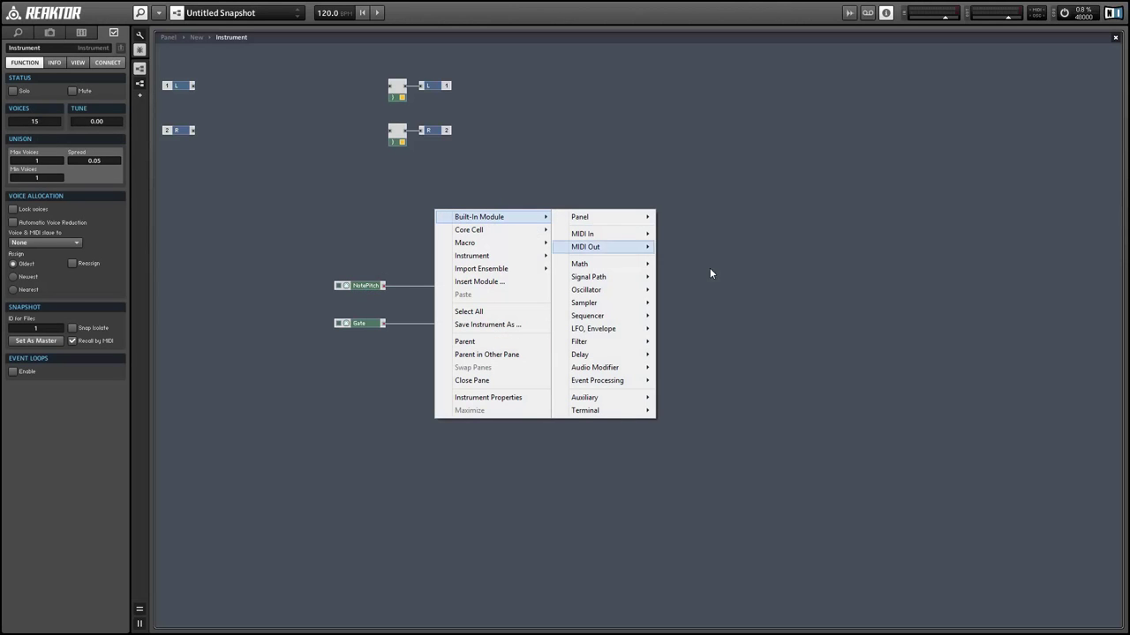
mouse_move(615, 331)
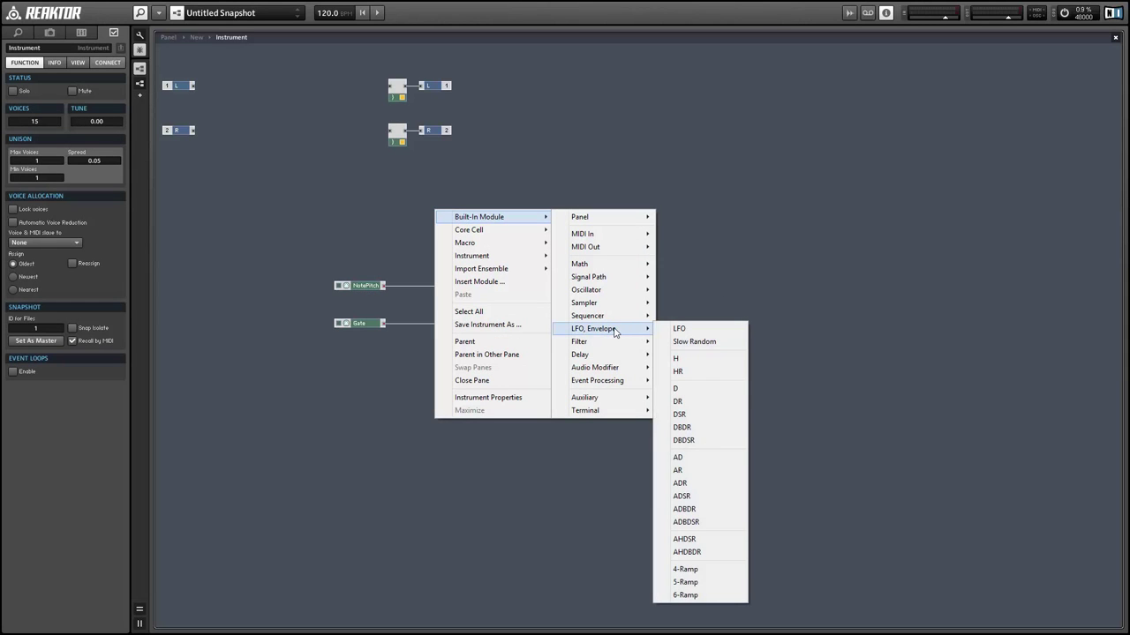
left_click(704, 471)
left_click_drag(454, 244, 412, 295)
left_click_drag(328, 250, 384, 319)
- Set NotePitch, Gate and the AR envelope to mono
left_click_drag(355, 250, 440, 333)
left_click_drag(439, 326, 454, 326)
left_click_drag(304, 229, 440, 330)
right_click(385, 286)
left_click(437, 305)
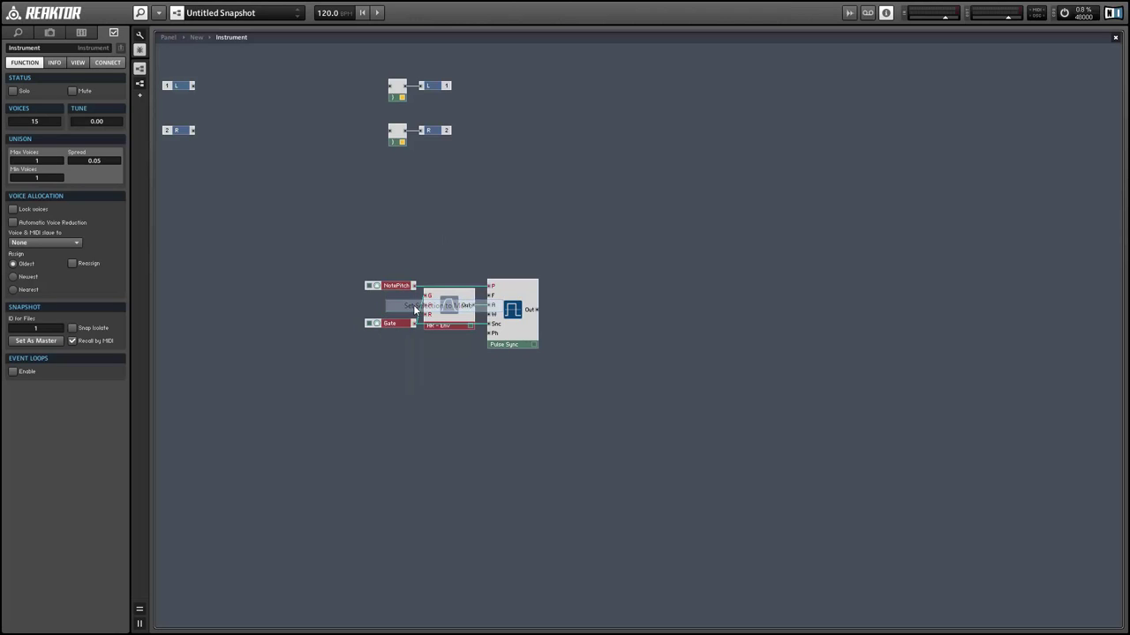
- Select the Pulse Sync and the three mono control modules to check them
left_click(521, 331)
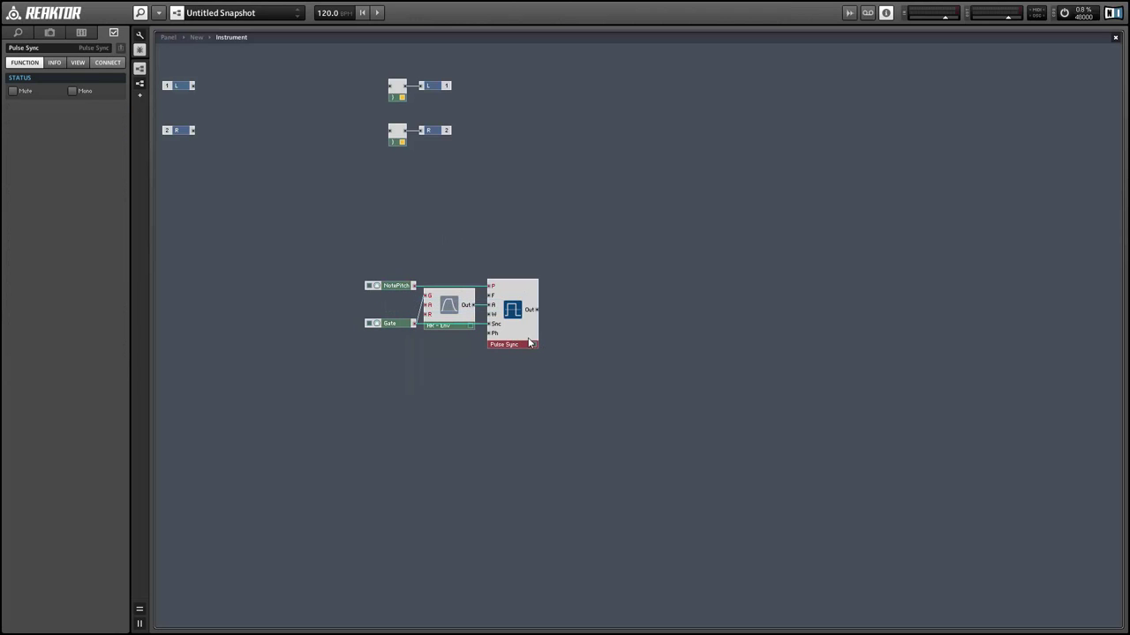
left_click_drag(335, 273, 466, 338)
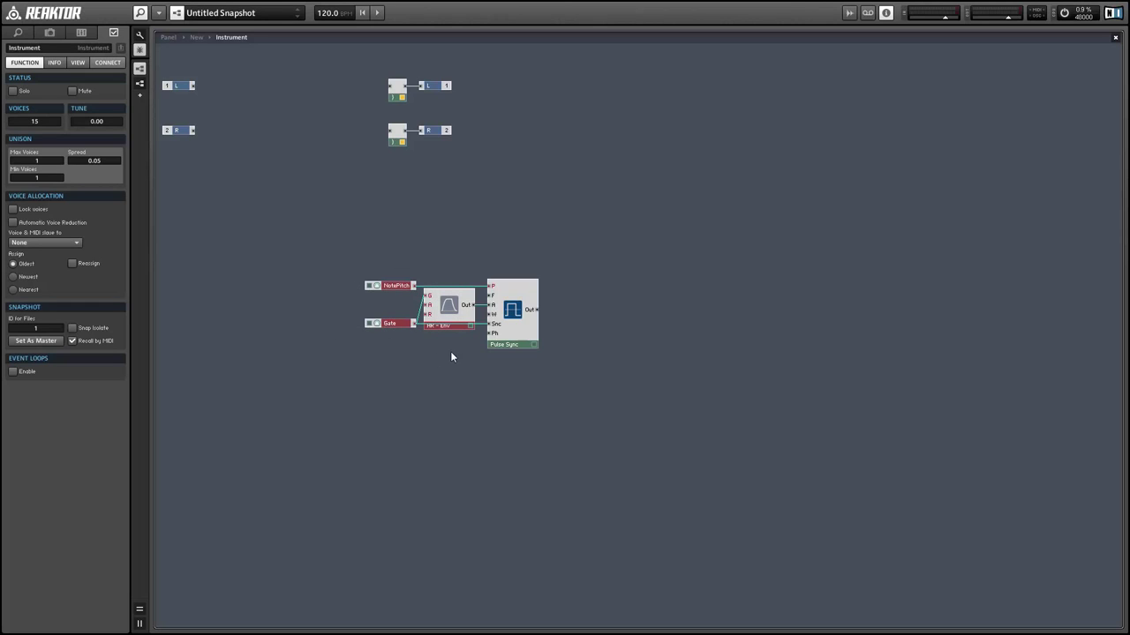
left_click_drag(481, 333, 507, 346)
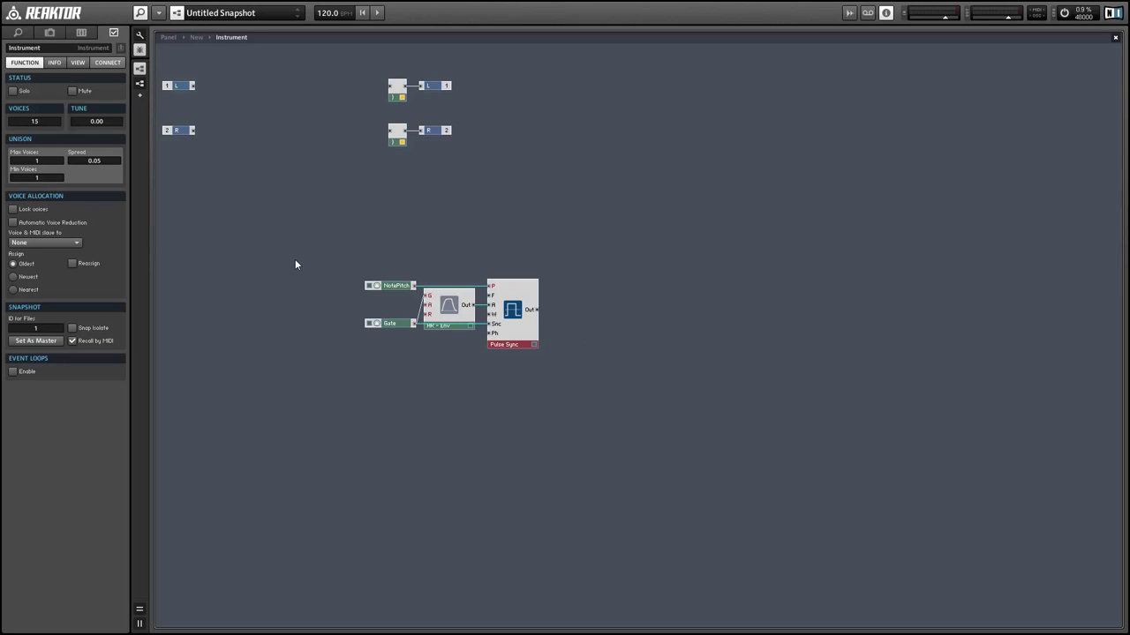
- Add a Voice Info module below the other modules
left_click(263, 277)
right_click(229, 297)
mouse_move(265, 300)
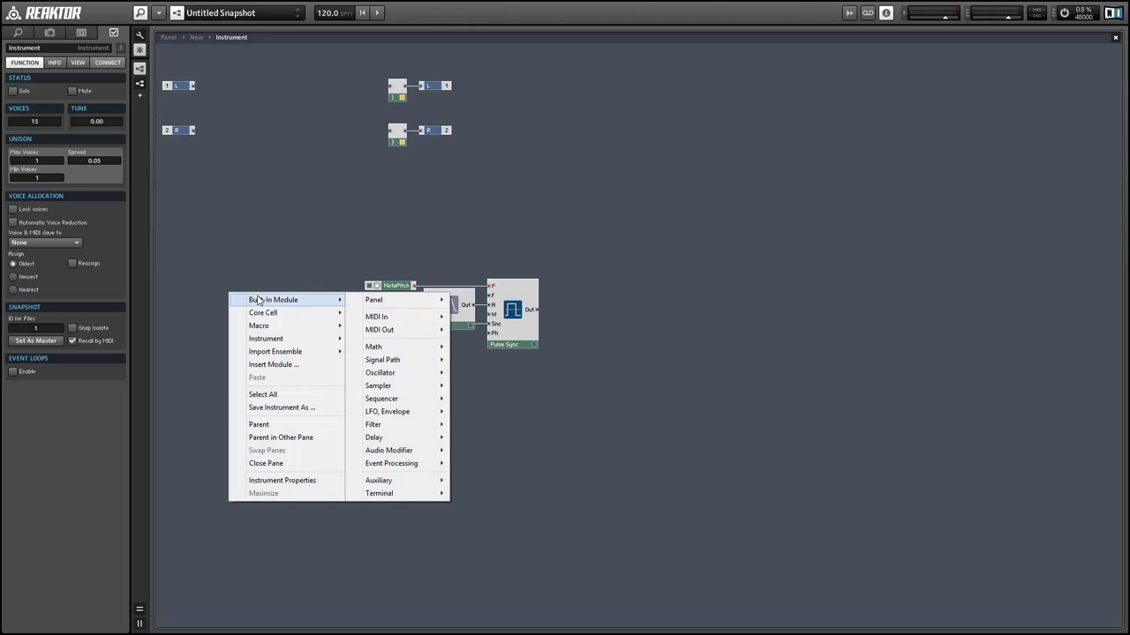
mouse_move(392, 486)
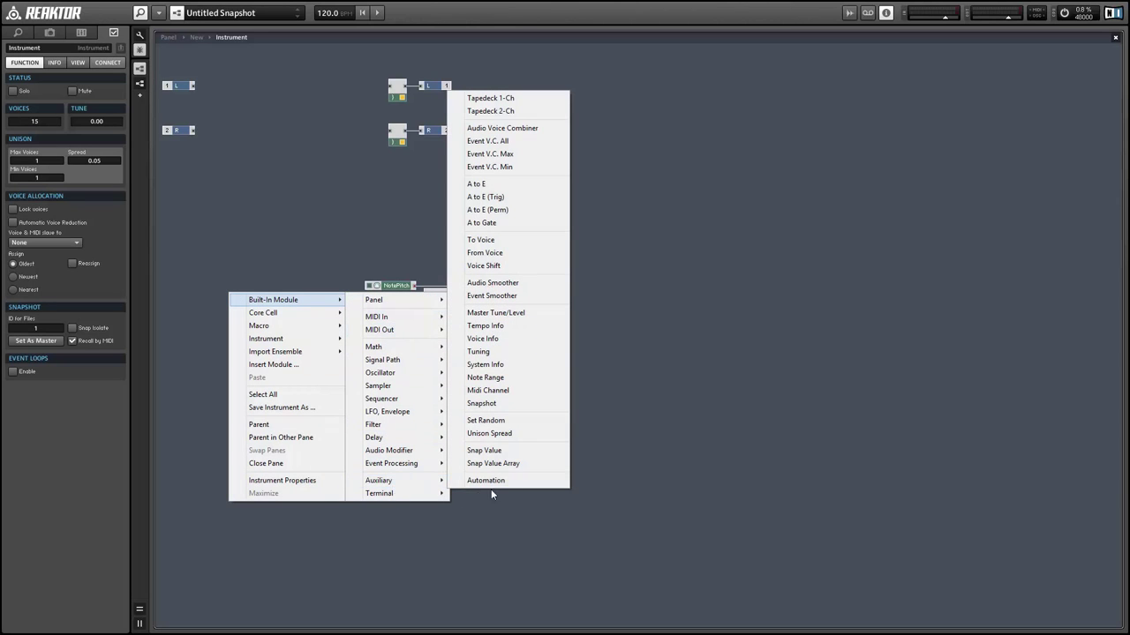
left_click(515, 348)
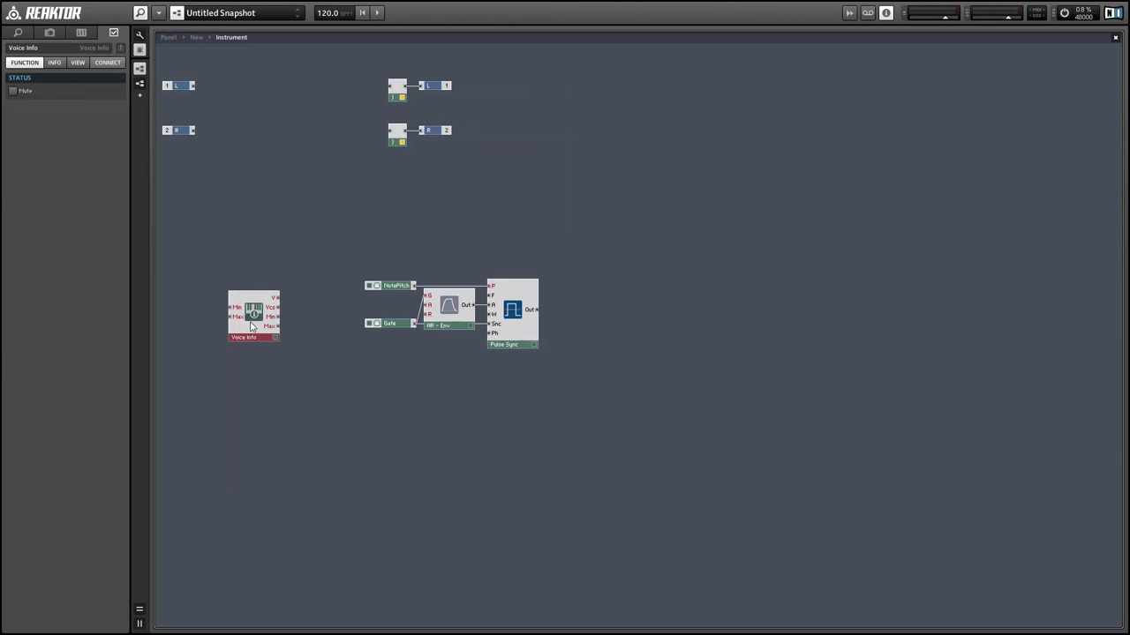
left_click_drag(256, 309, 271, 394)
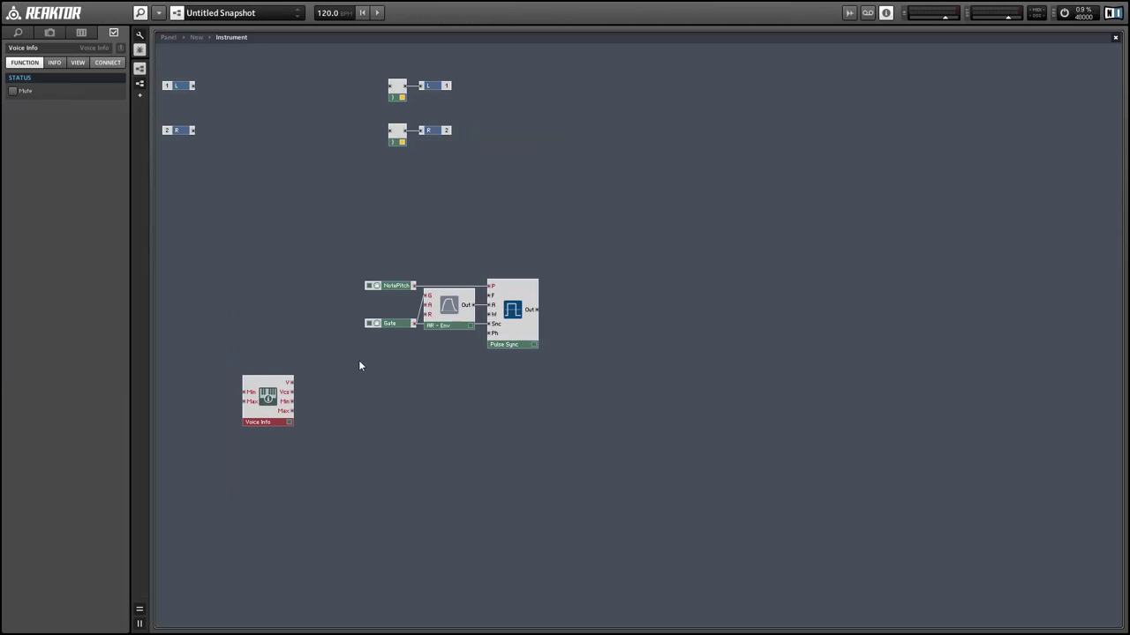
- Add a Subtract module fed by the Voice Info voice number
right_click(359, 366)
mouse_move(372, 369)
mouse_move(539, 413)
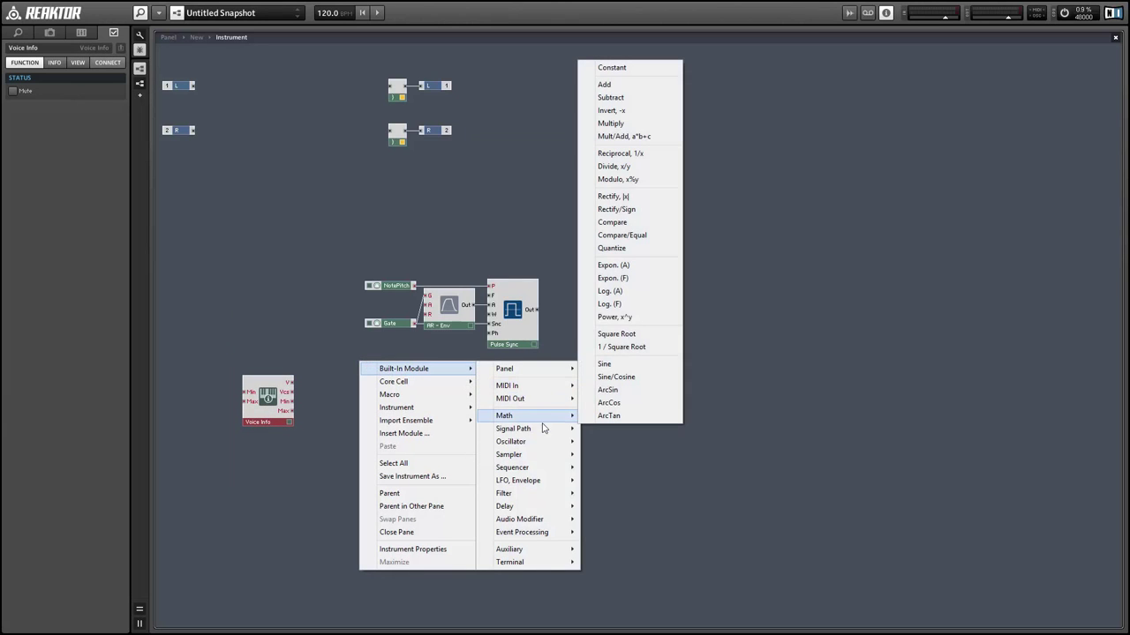
left_click(647, 97)
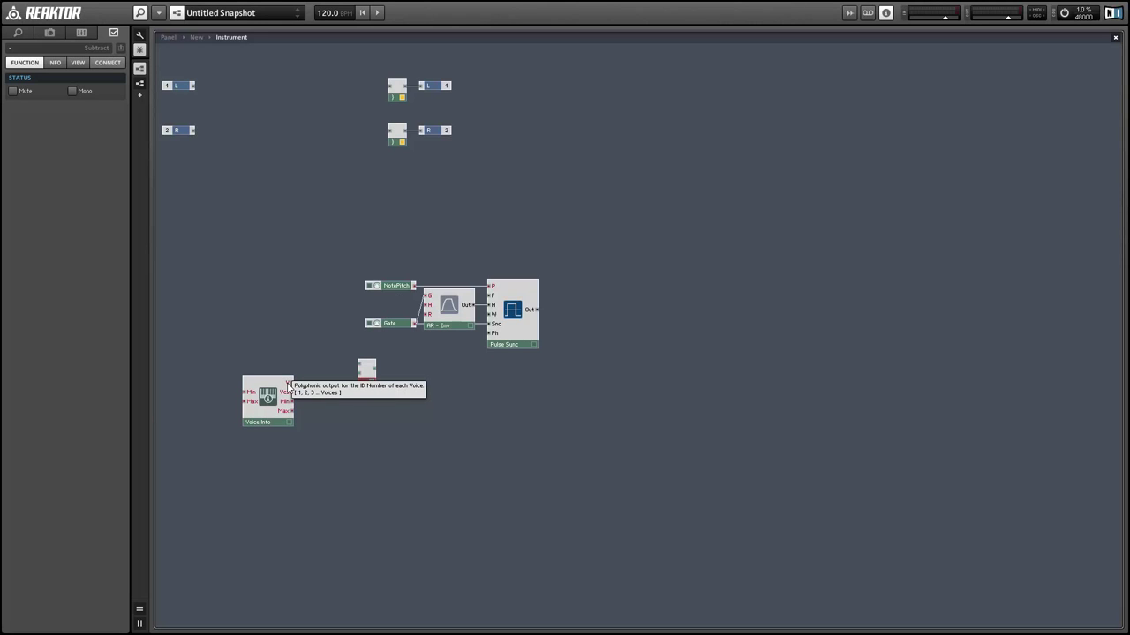
left_click_drag(287, 384, 374, 388)
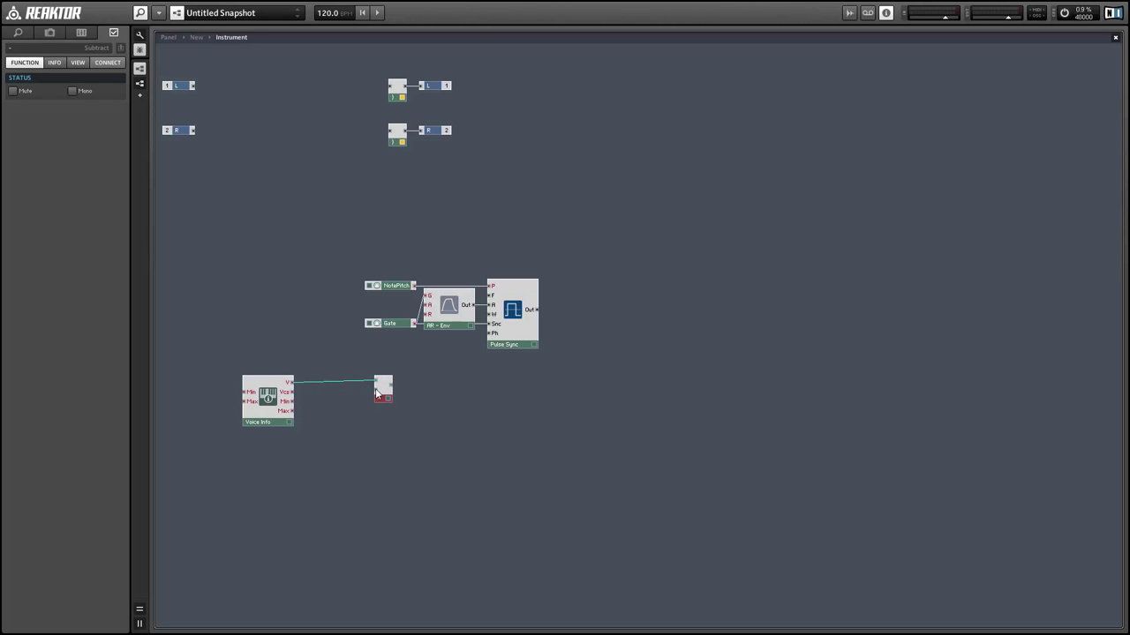
- Feed a constant of 1 into the Subtract's lower input and tidy the modules
right_click(376, 392)
left_click(415, 412)
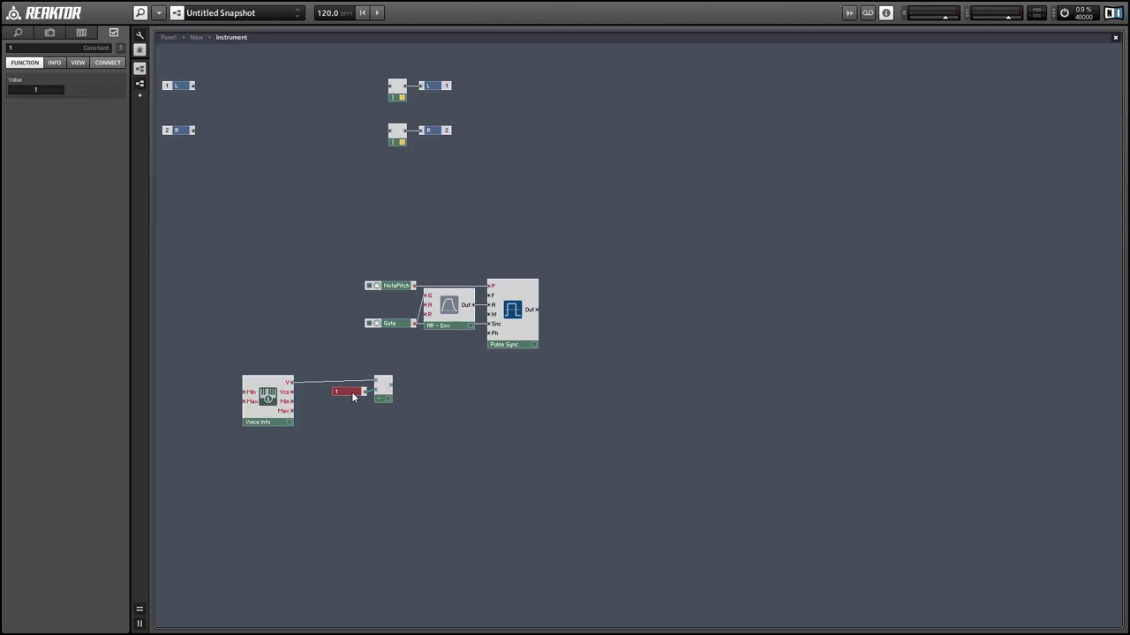
mouse_move(352, 392)
left_mouse_down()
mouse_move(372, 397)
mouse_move(351, 384)
left_mouse_up()
left_click(378, 396)
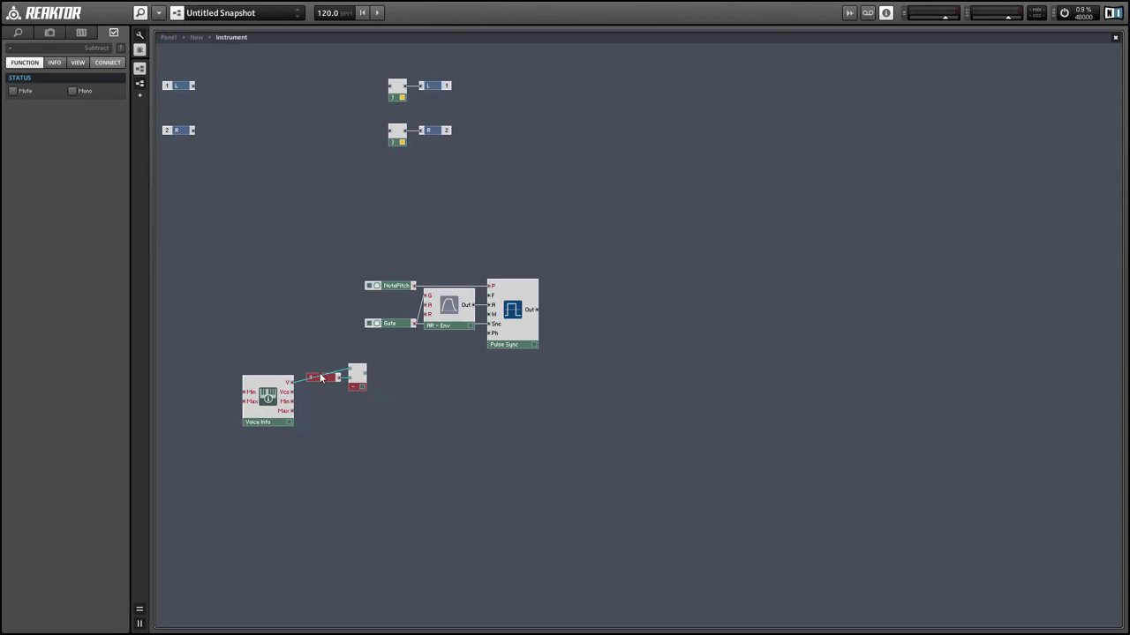
left_click(381, 378)
- Add a Multiply module after the Subtract
right_click(403, 372)
mouse_move(459, 378)
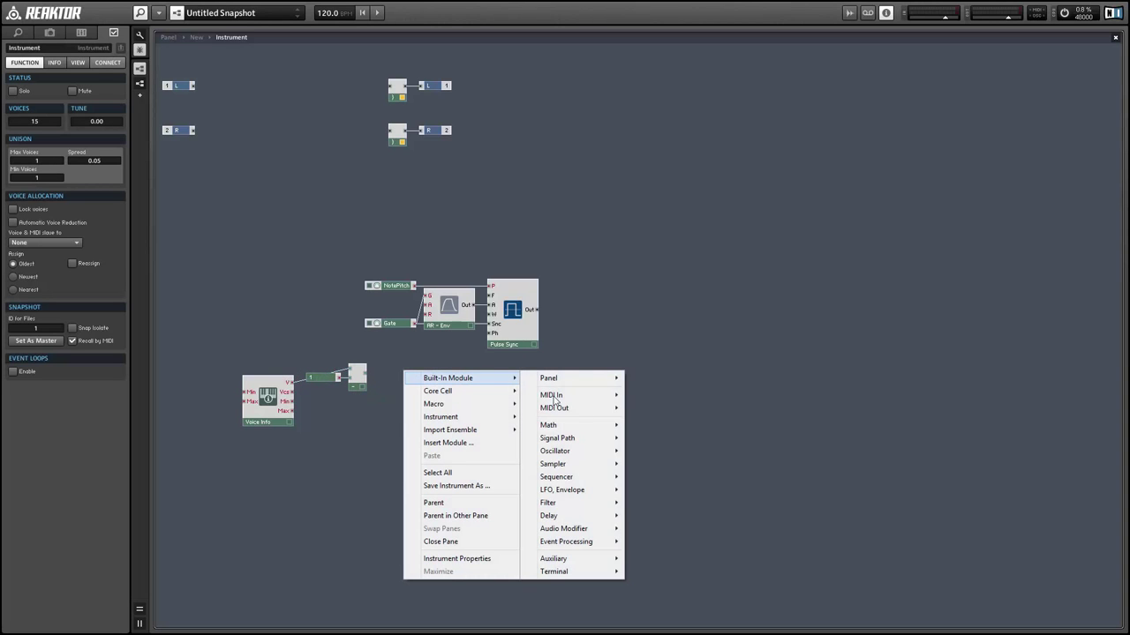
mouse_move(585, 427)
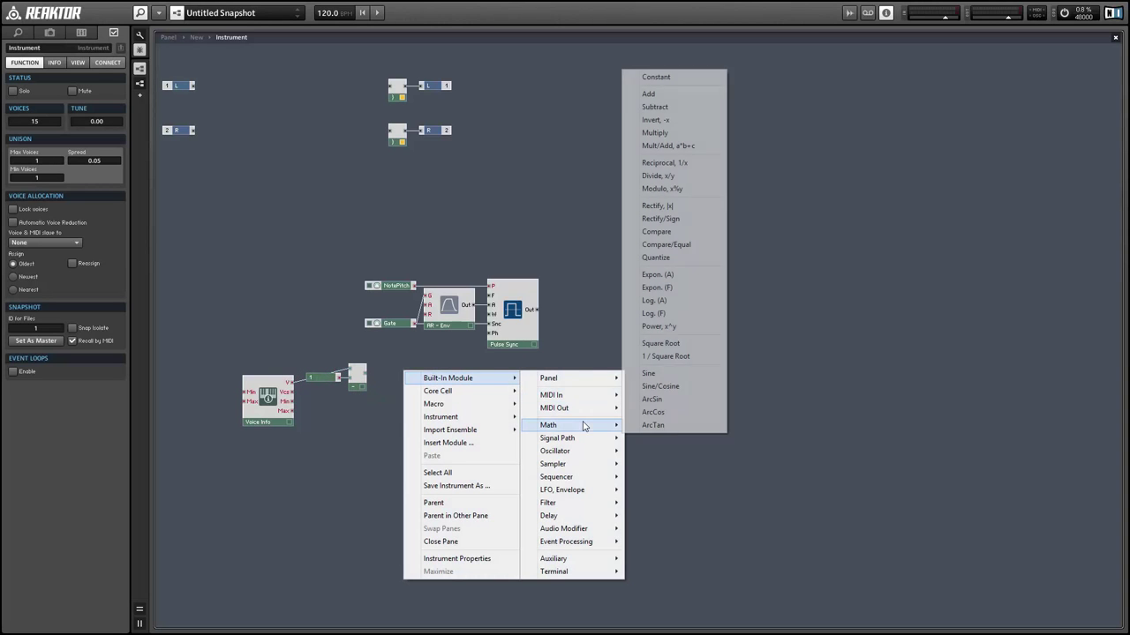
left_click(658, 134)
left_click(379, 371)
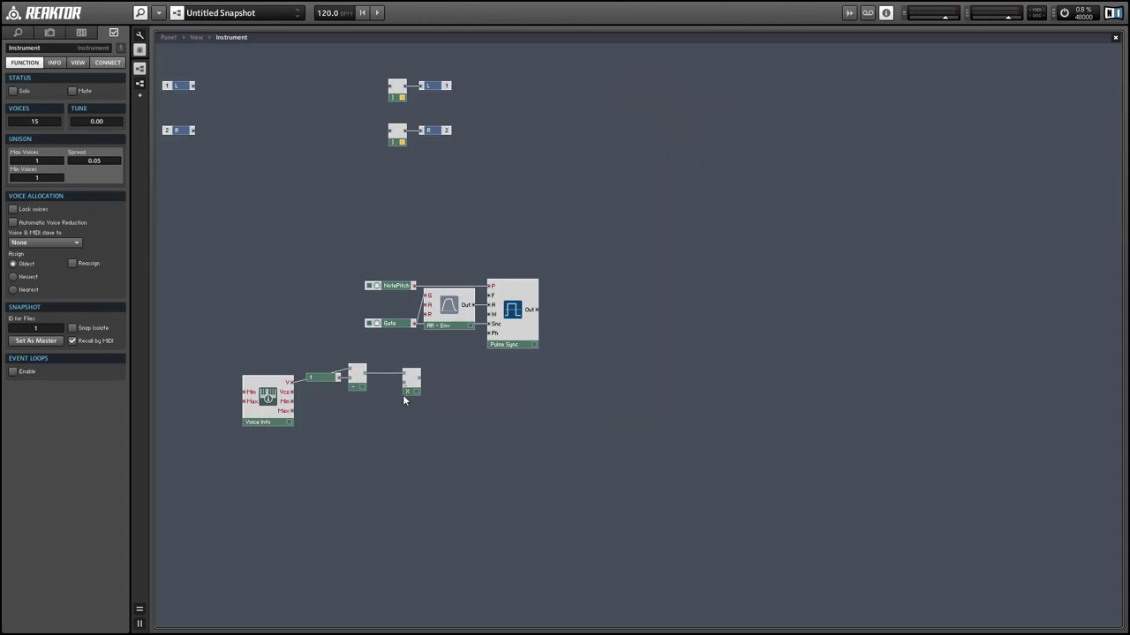
- Add a Reciprocal 1/x module fed by the voice count
right_click(376, 407)
mouse_move(447, 208)
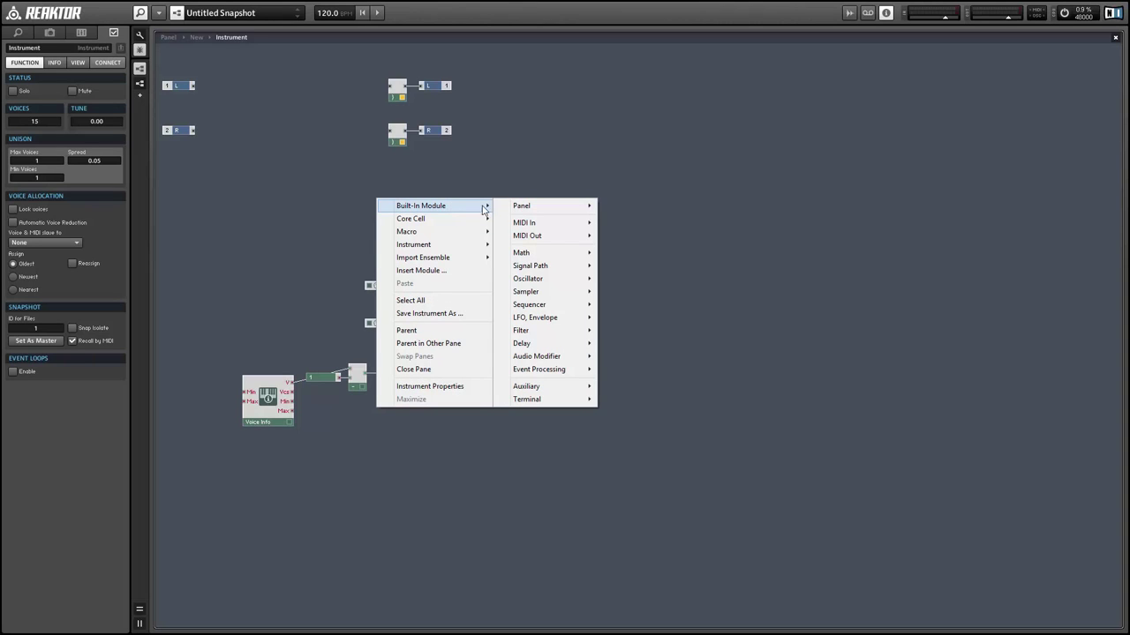
mouse_move(570, 253)
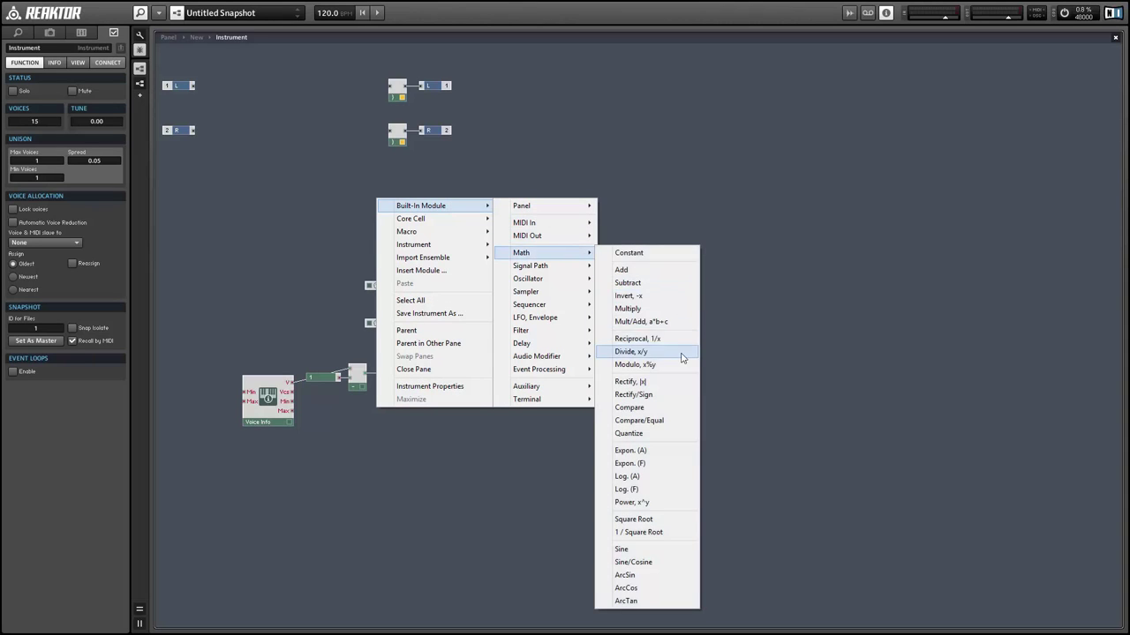
left_click(642, 339)
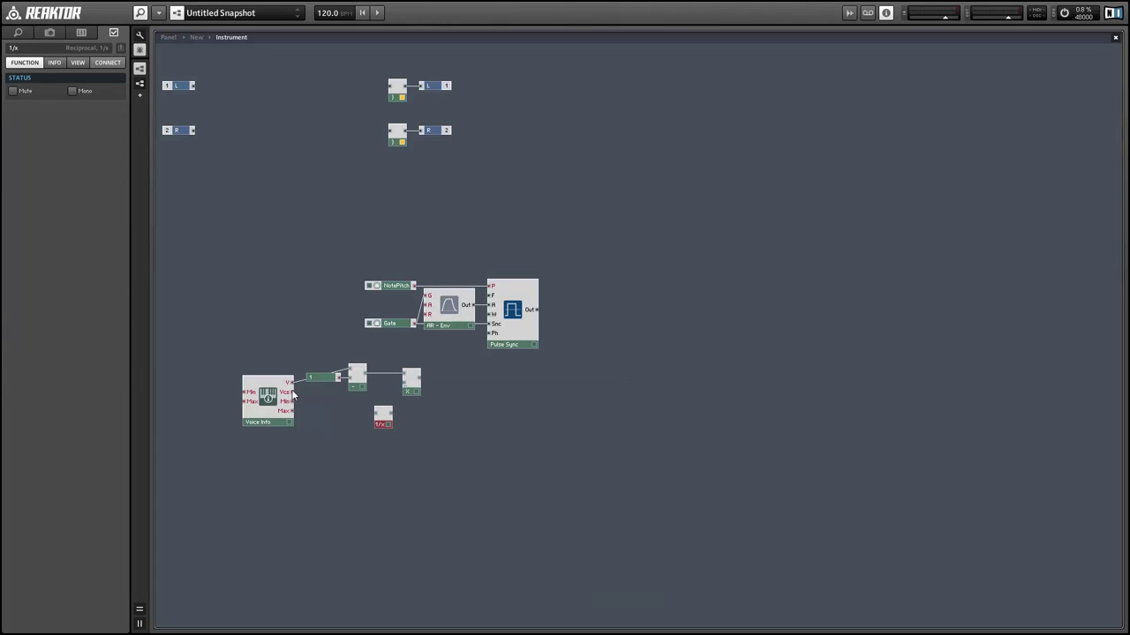
left_click_drag(292, 393, 383, 403)
- Rearrange the math modules left and the NotePitch, Gate, envelope and Pulse Sync group right
left_click_drag(309, 349, 415, 402)
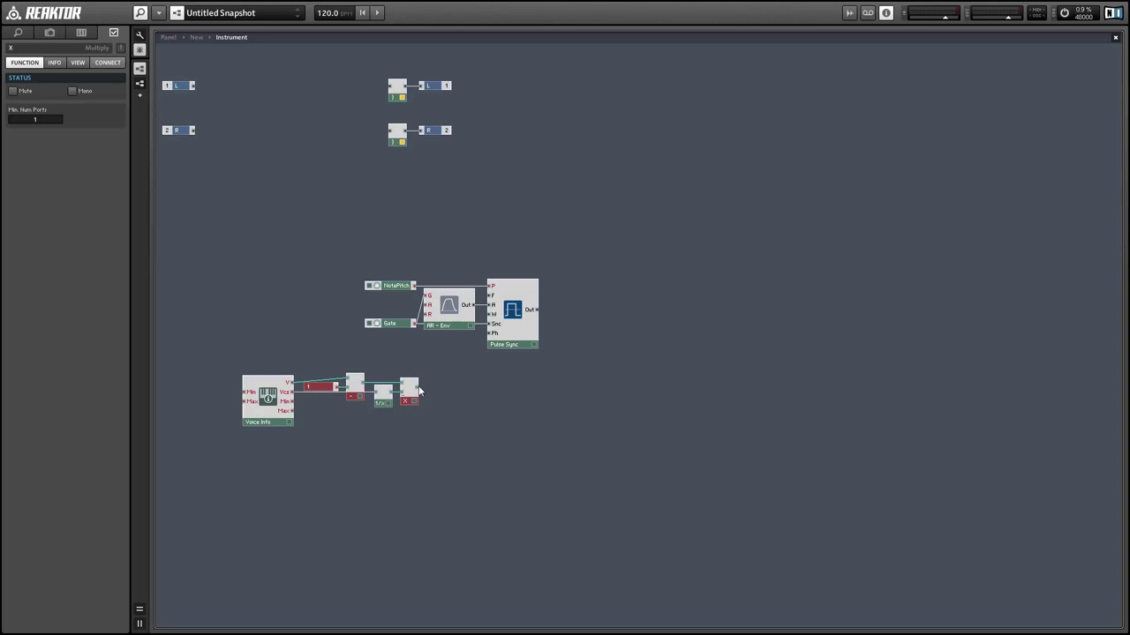
left_click_drag(324, 362, 410, 400)
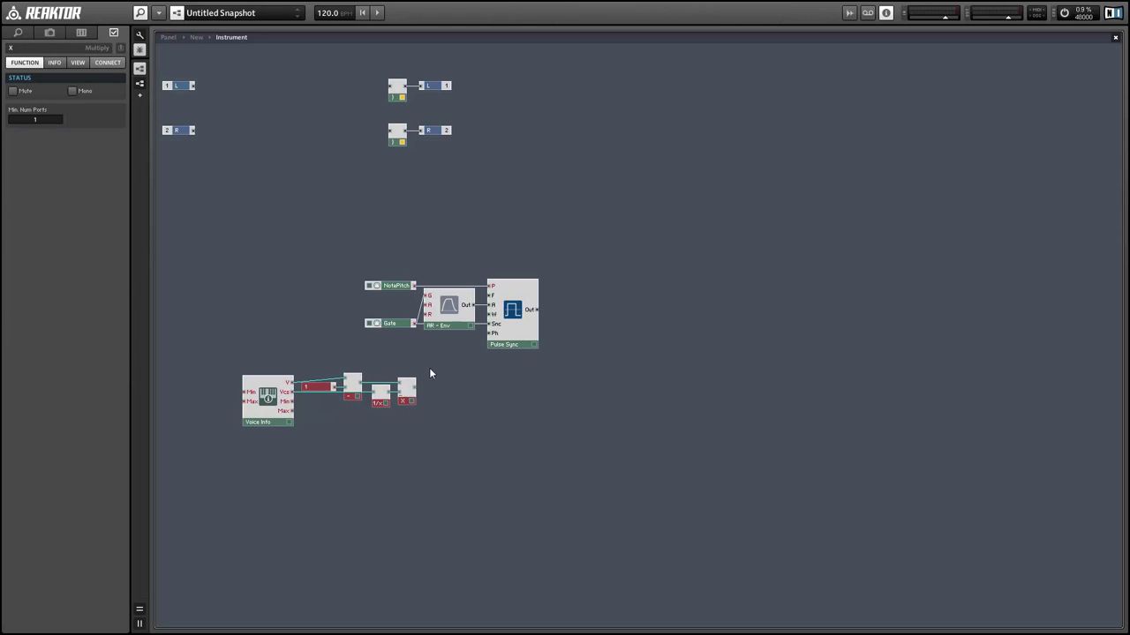
left_click_drag(364, 272, 509, 348)
left_click_drag(510, 346, 572, 375)
left_click(542, 408)
- Wire the Multiply output into Pulse Sync's Ph input and move the Voice Info chain up
left_click_drag(414, 389, 429, 386)
left_click_drag(504, 378, 553, 361)
left_click_drag(232, 360, 409, 446)
left_click_drag(278, 422, 282, 397)
left_click(340, 418)
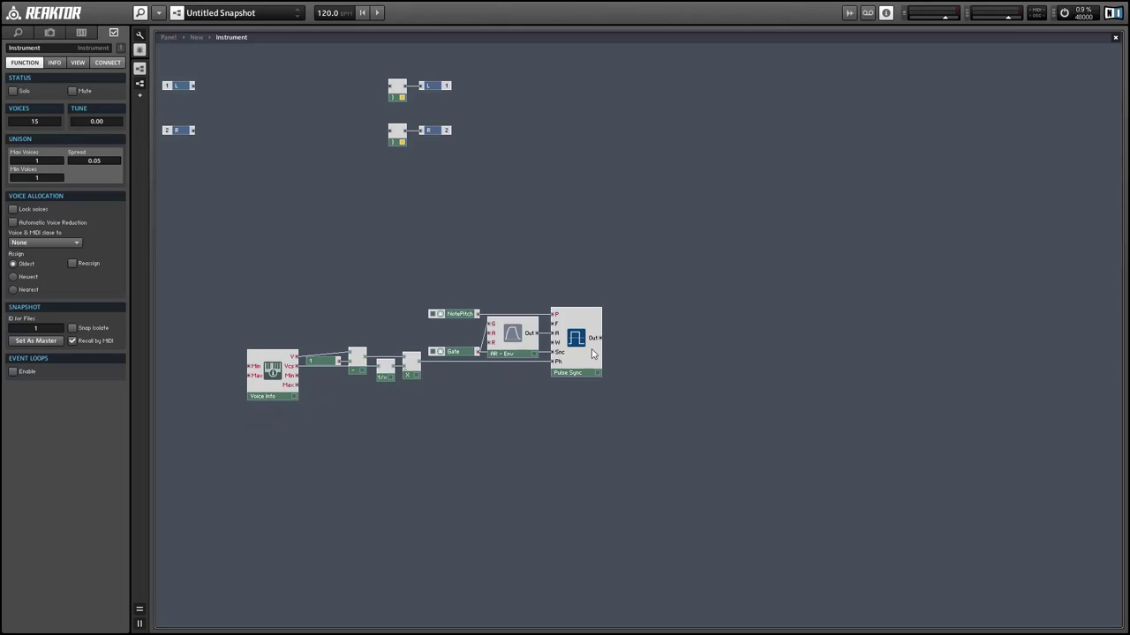
- Add a Multiply module fed by the AR envelope's output
left_click_drag(592, 354, 710, 353)
right_click(594, 194)
mouse_move(637, 199)
mouse_move(750, 247)
left_click(847, 301)
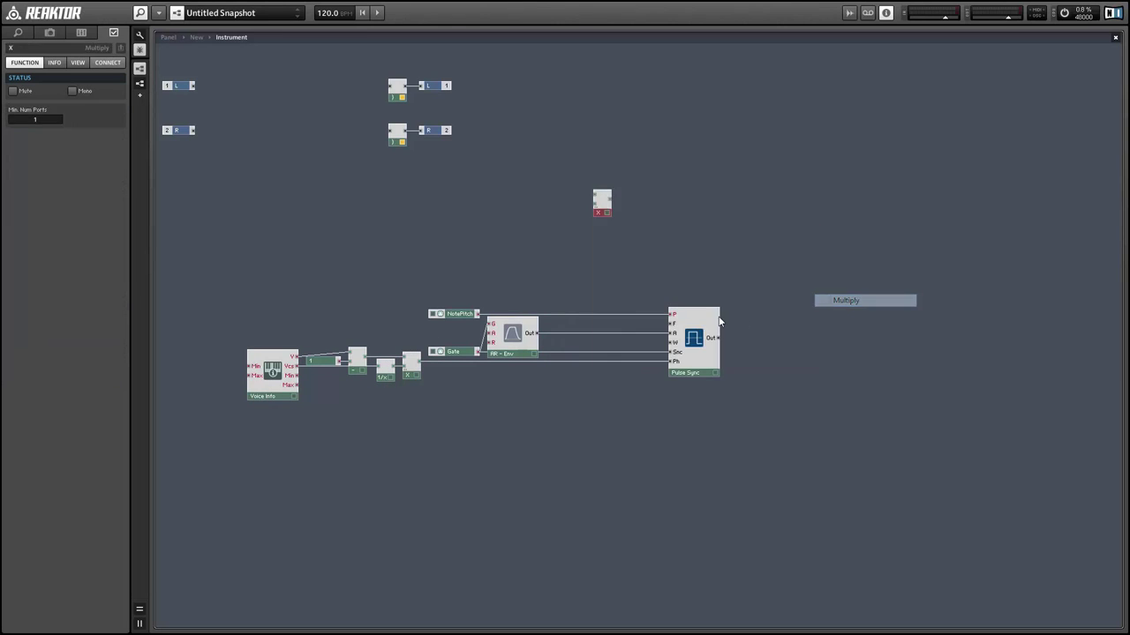
left_click_drag(537, 334, 627, 353)
- Create an Amp fader on the Multiply's second input and wire the product to Pulse Sync's A
right_click(622, 346)
left_click(653, 346)
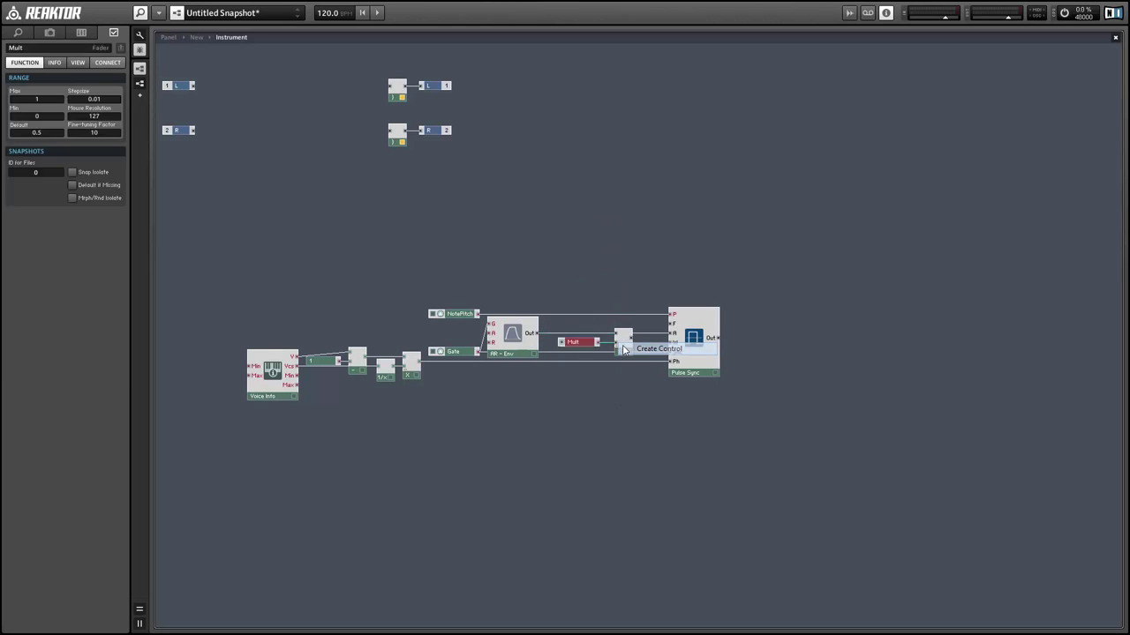
double_click(17, 47)
type("Amp")
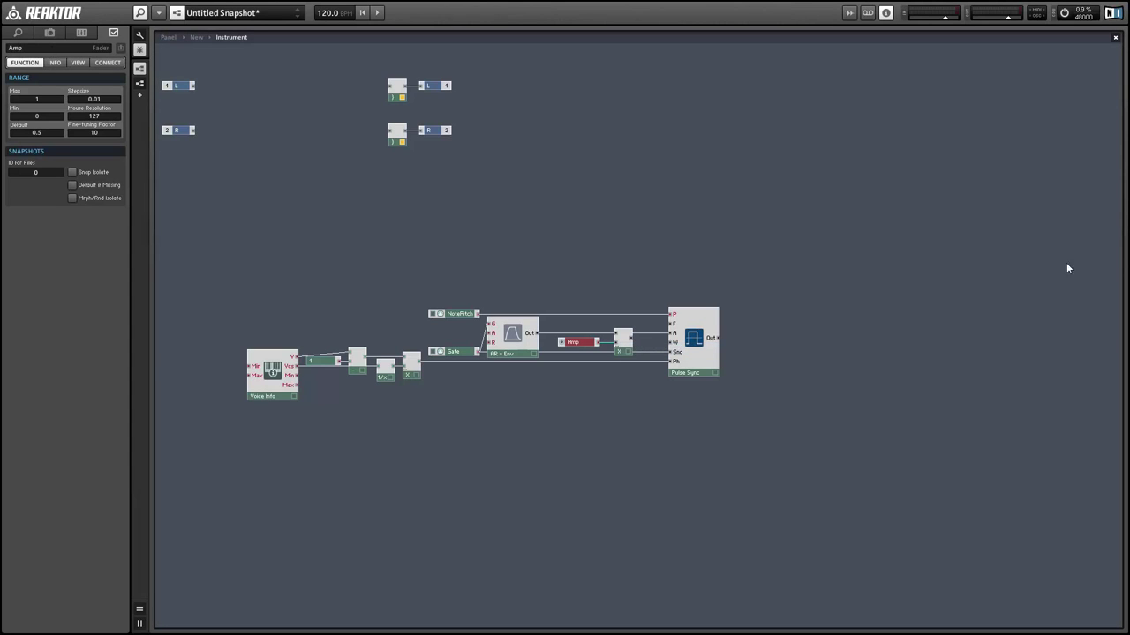
left_click(699, 371)
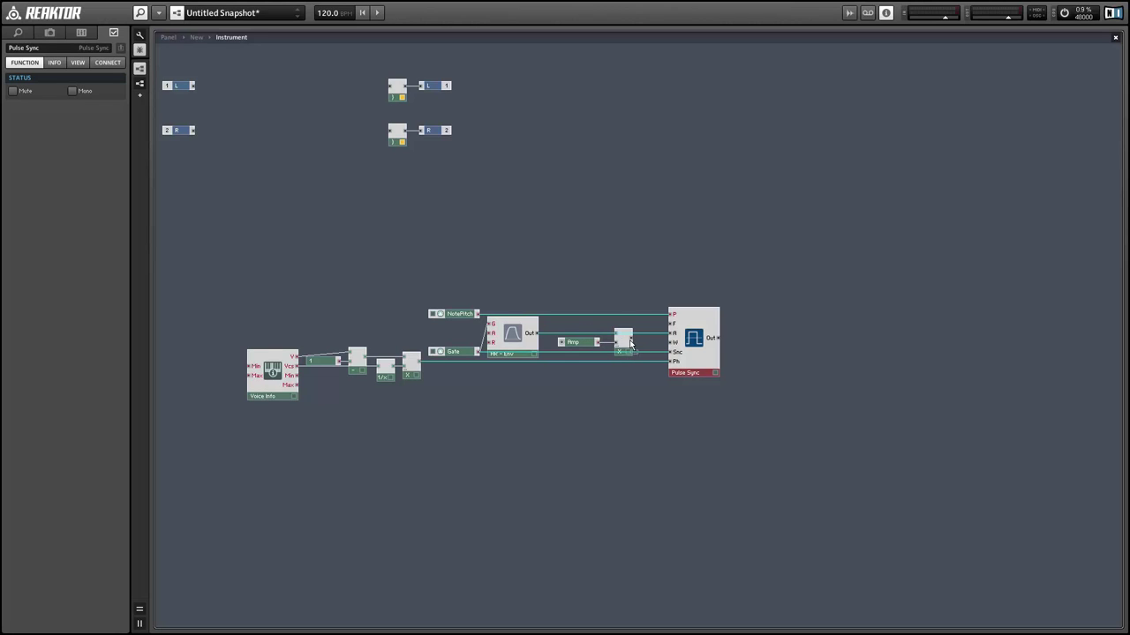
left_click_drag(632, 338, 673, 335)
- Set the Amp fader's maximum to 0.1
left_click(583, 345)
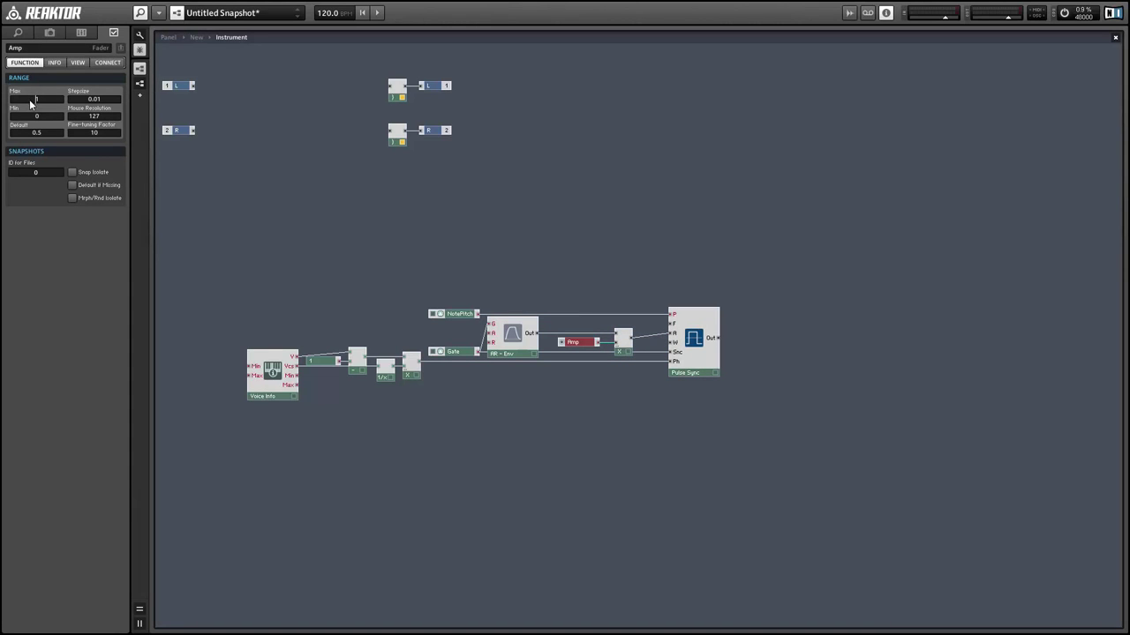
type("0.1")
key("Return")
right_click(630, 354)
key("Escape")
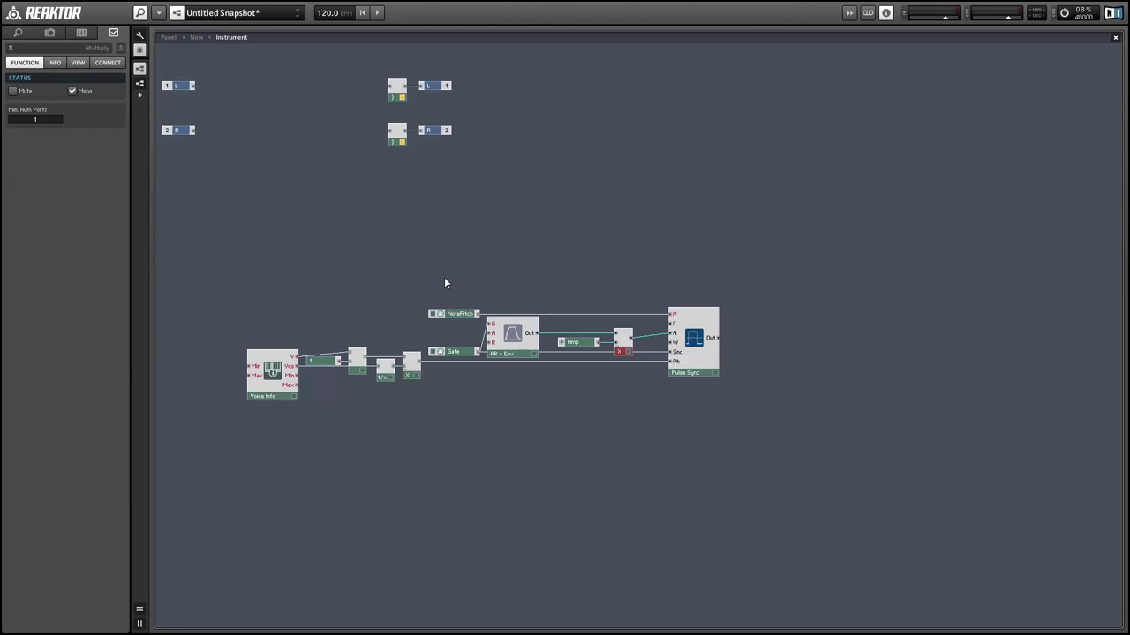
- Check the NotePitch, Gate and Voice Info math chain wiring
left_click(449, 287)
left_click(457, 315)
left_click(458, 352)
left_click_drag(186, 327, 424, 447)
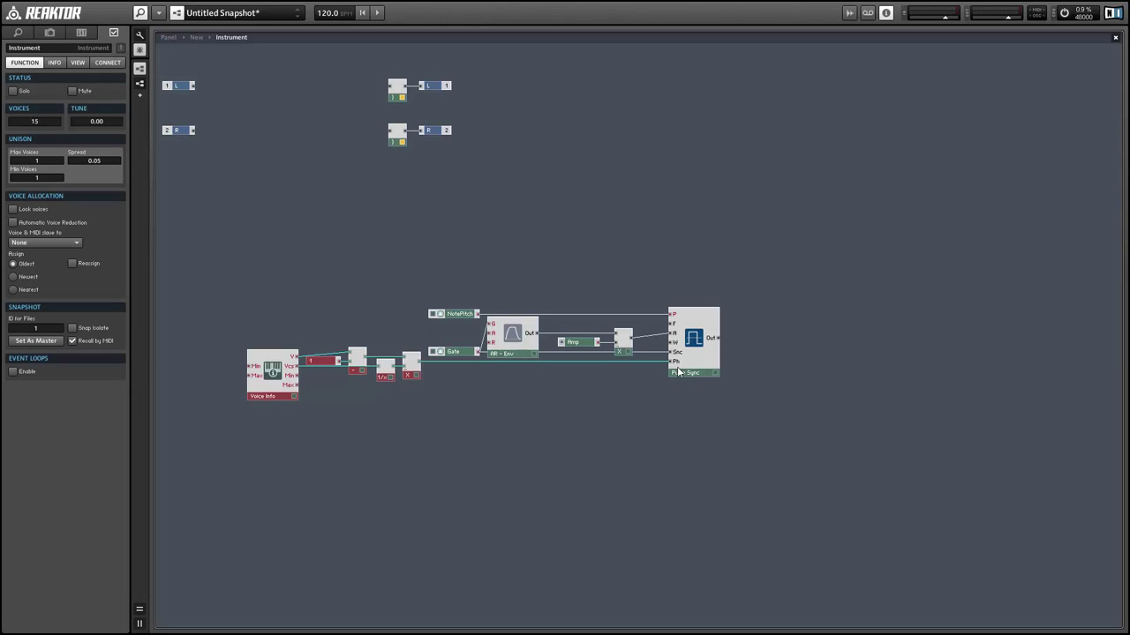
left_click(627, 415)
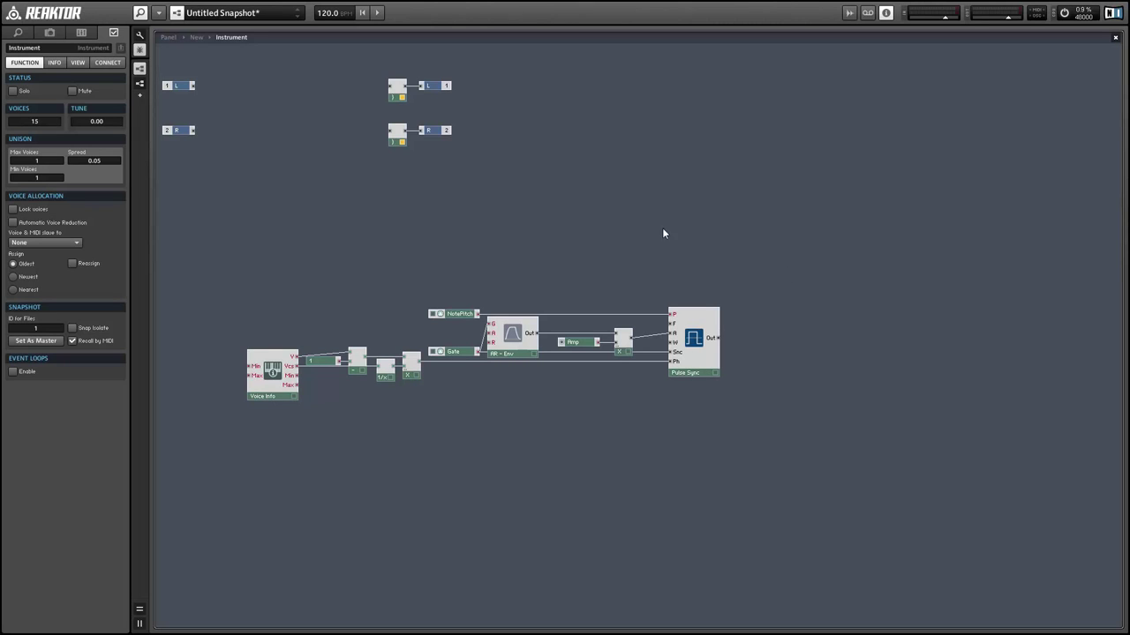
- Insert a new empty Macro above-right of Pulse Sync and wire NotePitch into its input
right_click(690, 144)
mouse_move(708, 152)
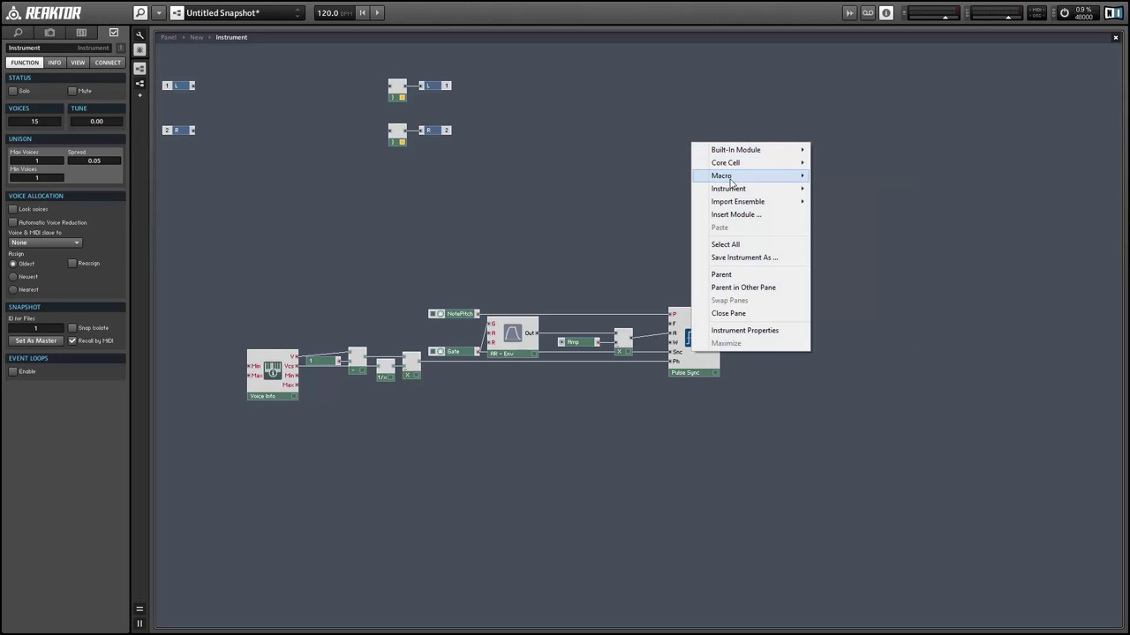
mouse_move(733, 176)
left_click(837, 202)
left_click_drag(716, 171, 798, 287)
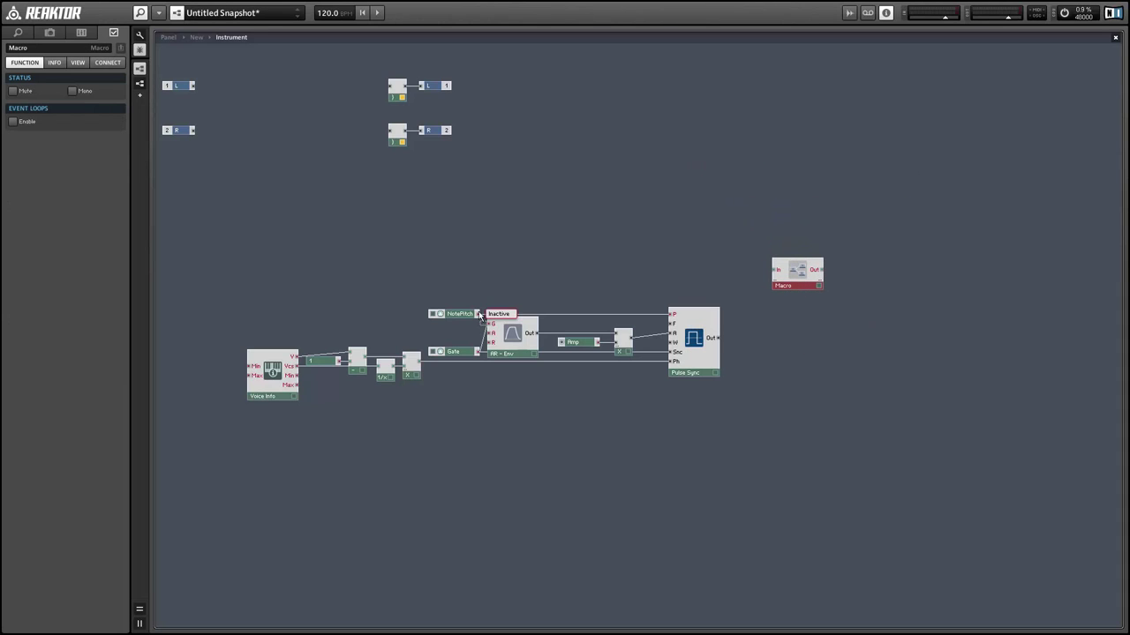
left_click_drag(477, 314, 778, 270)
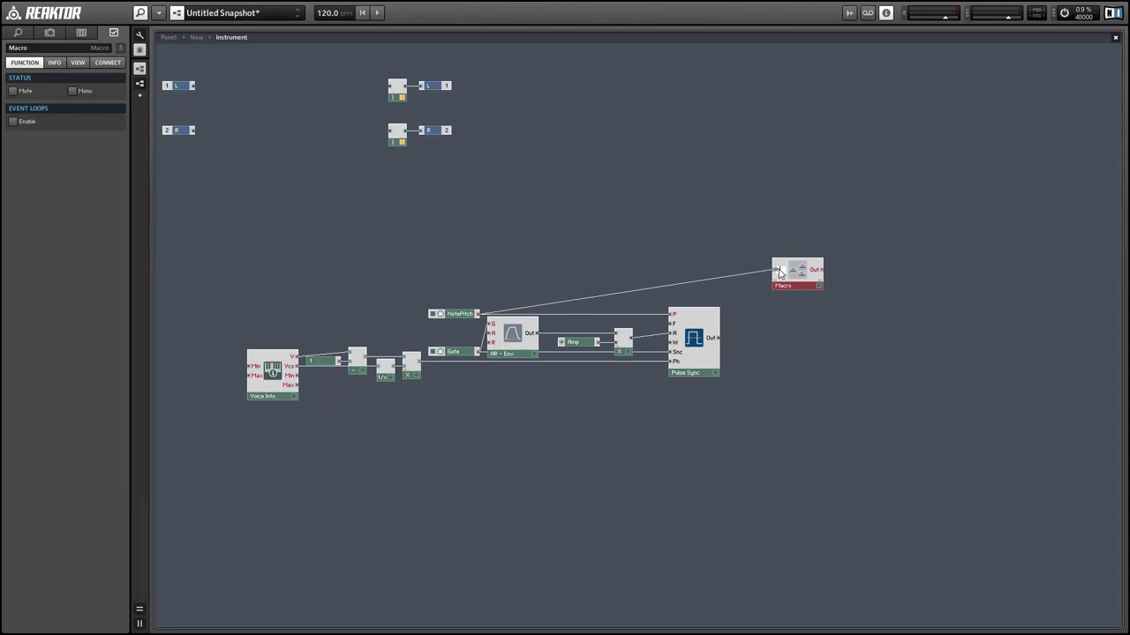
left_click(738, 335)
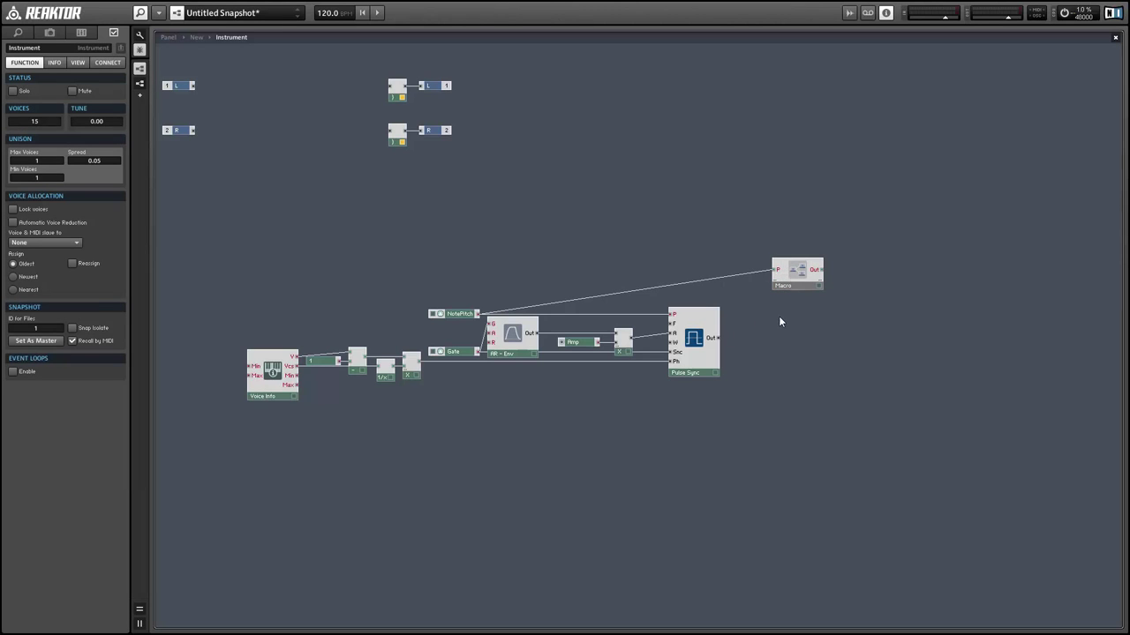
left_click_drag(720, 338, 730, 314)
- Route Pulse Sync's output through a new Audio Voice Combiner into the Macro's In port
right_click(729, 314)
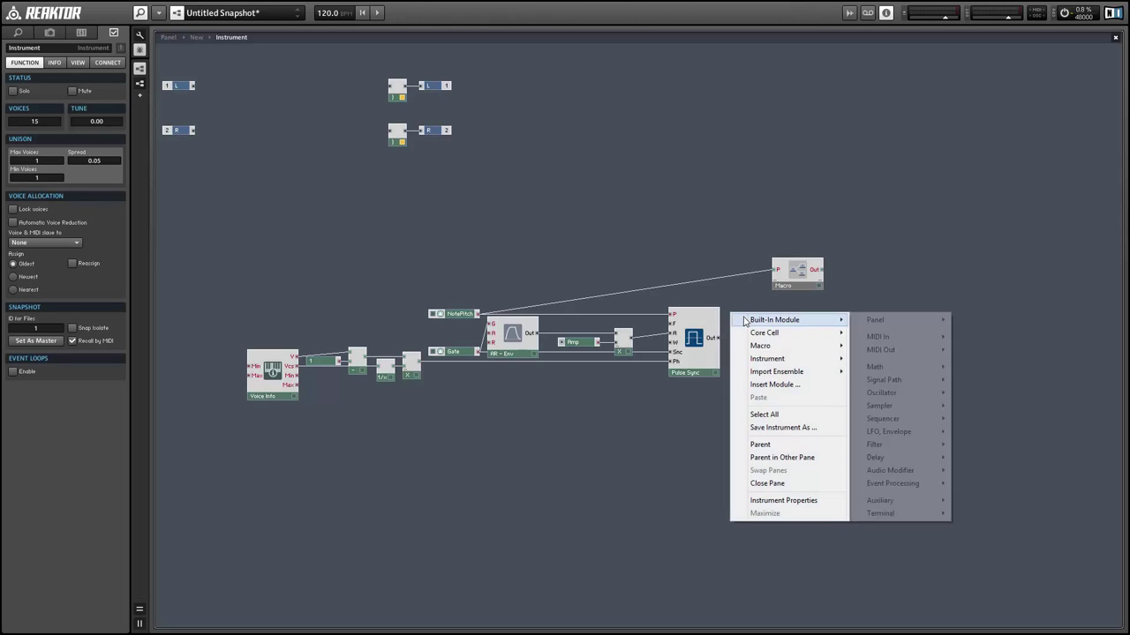
mouse_move(898, 397)
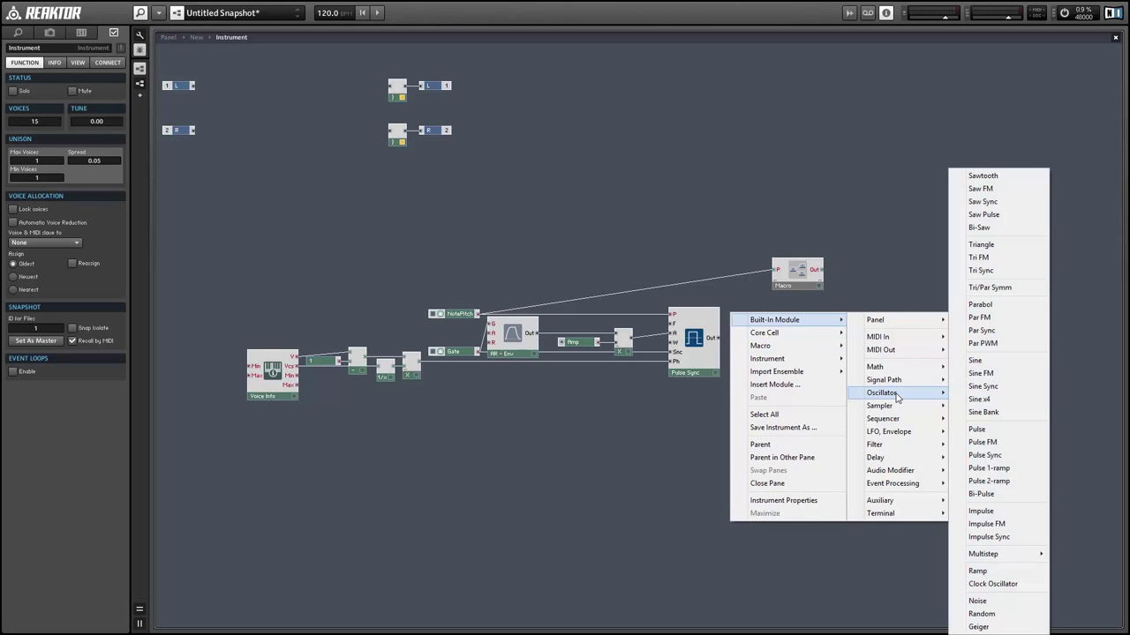
mouse_move(883, 501)
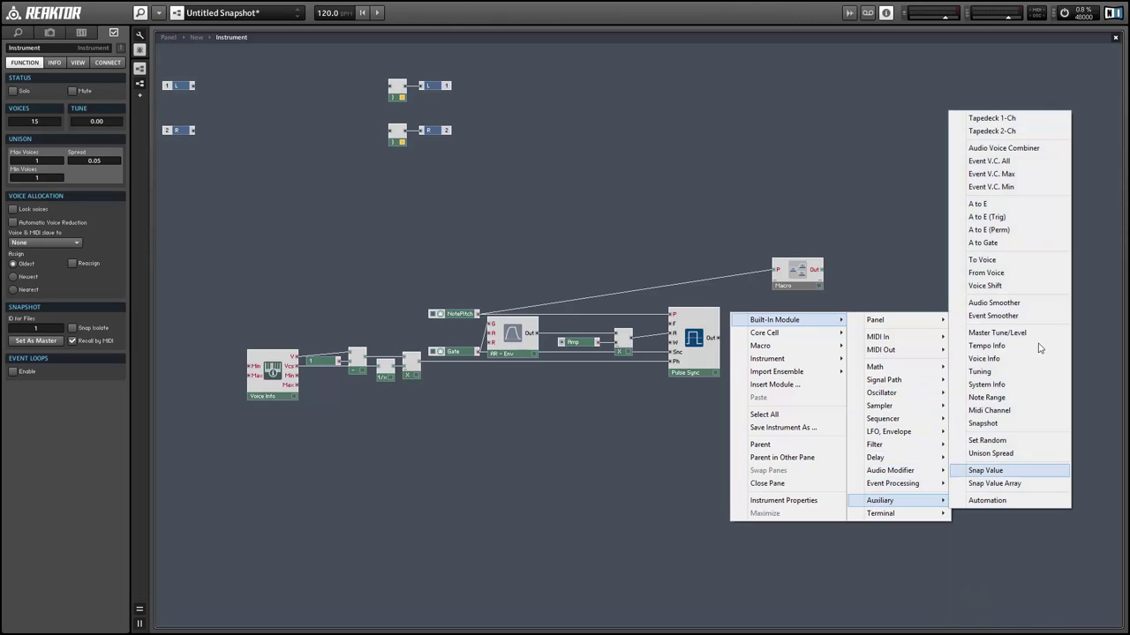
left_click(966, 149)
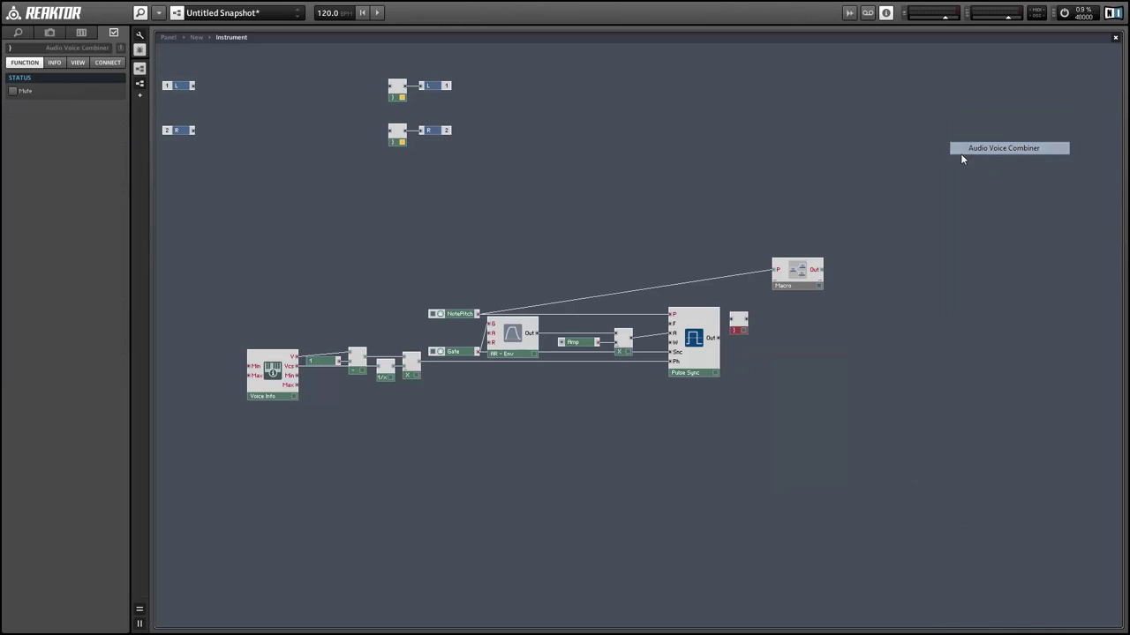
left_click_drag(718, 338, 739, 330)
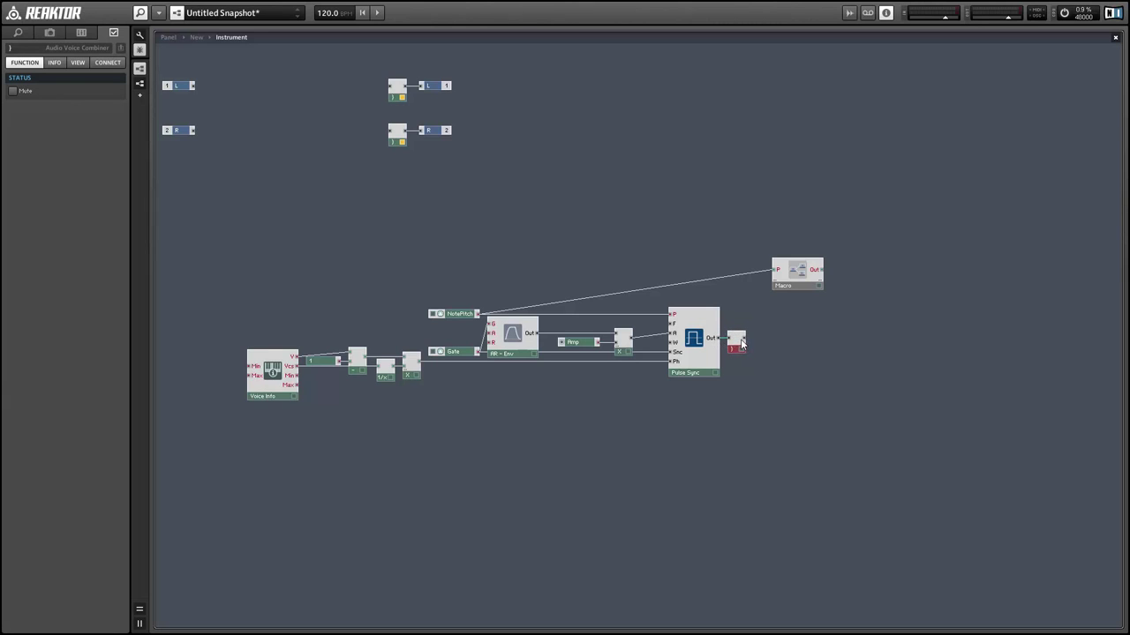
left_click_drag(742, 344, 799, 323)
left_click(836, 313)
- Inside the Macro, rearrange the In and P ports and wire P into a new Expon. (F) converter
double_click(799, 323)
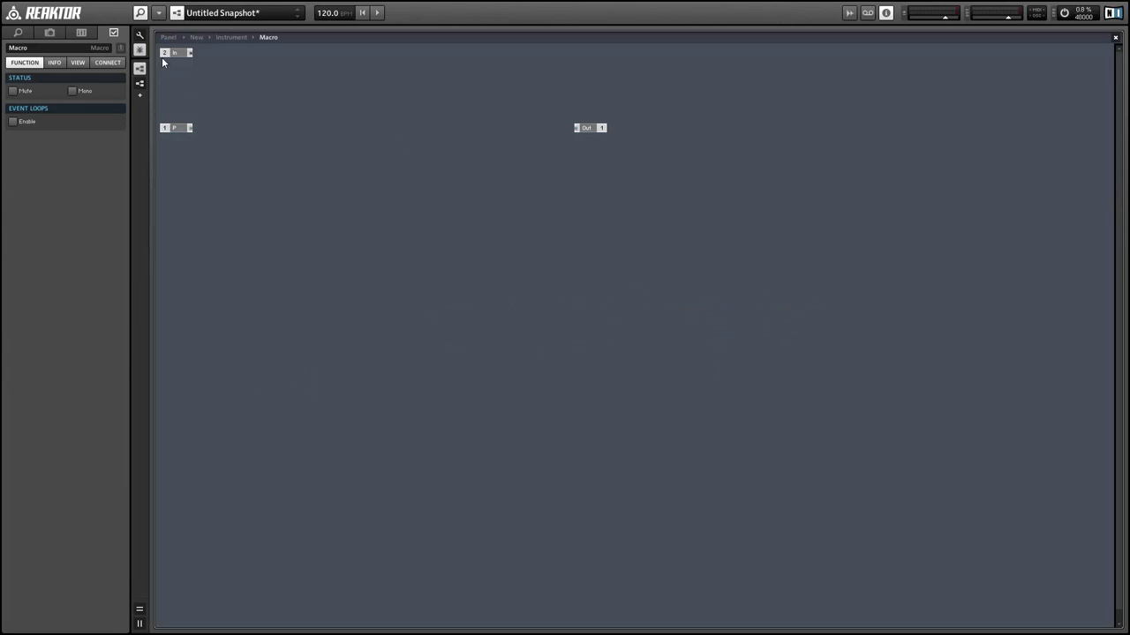
left_click_drag(170, 52, 217, 178)
left_click_drag(162, 121, 232, 144)
left_click(324, 123)
right_click(327, 122)
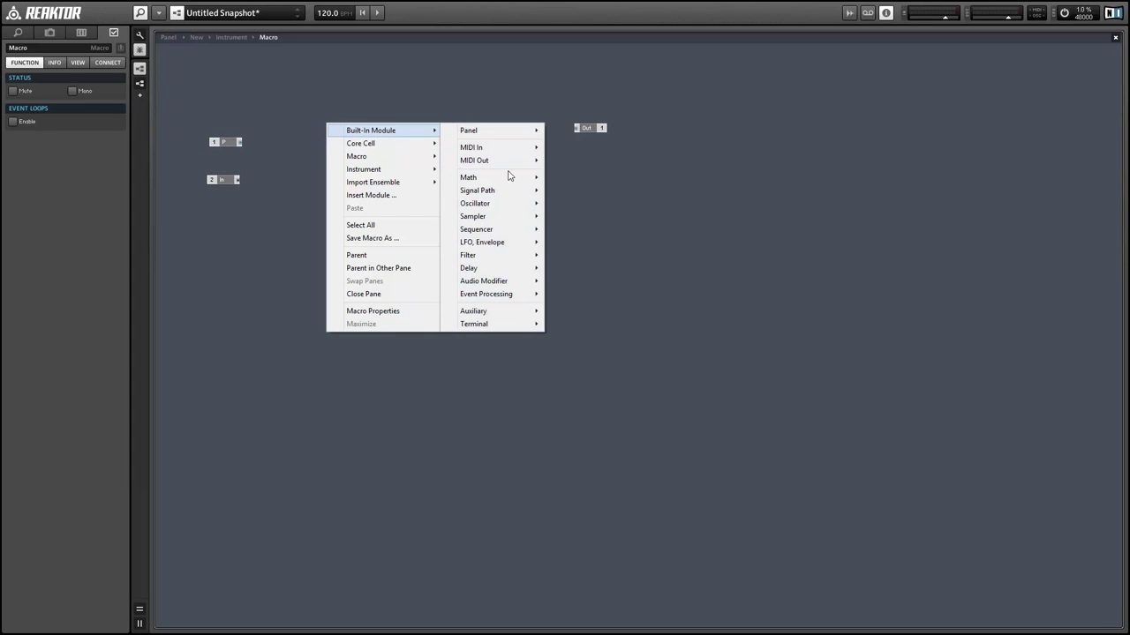
mouse_move(510, 177)
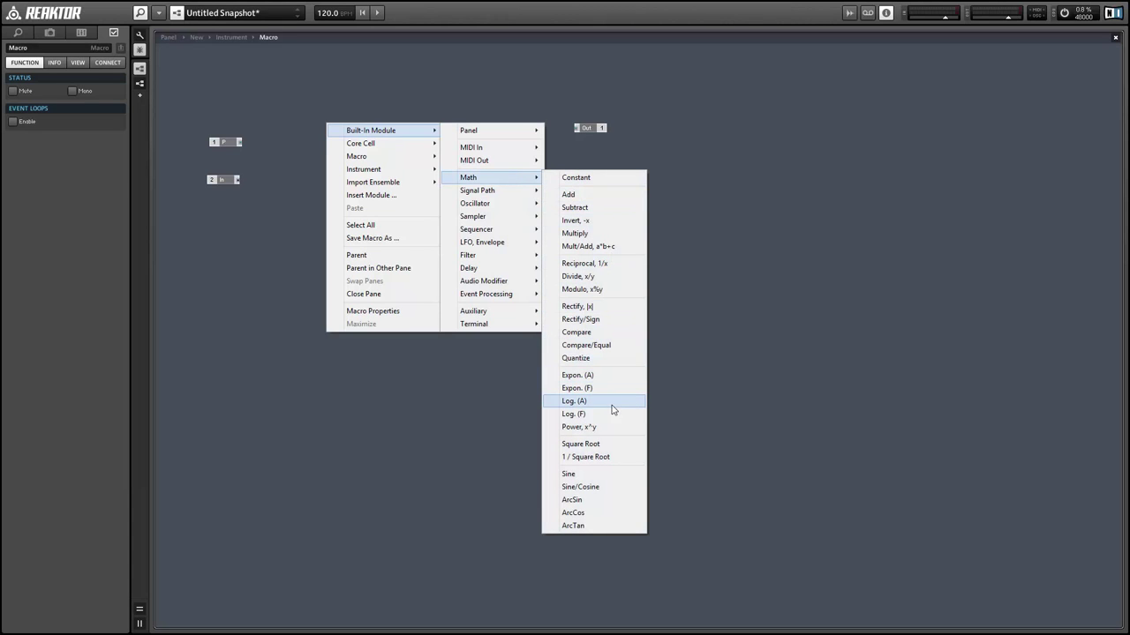
left_click(578, 388)
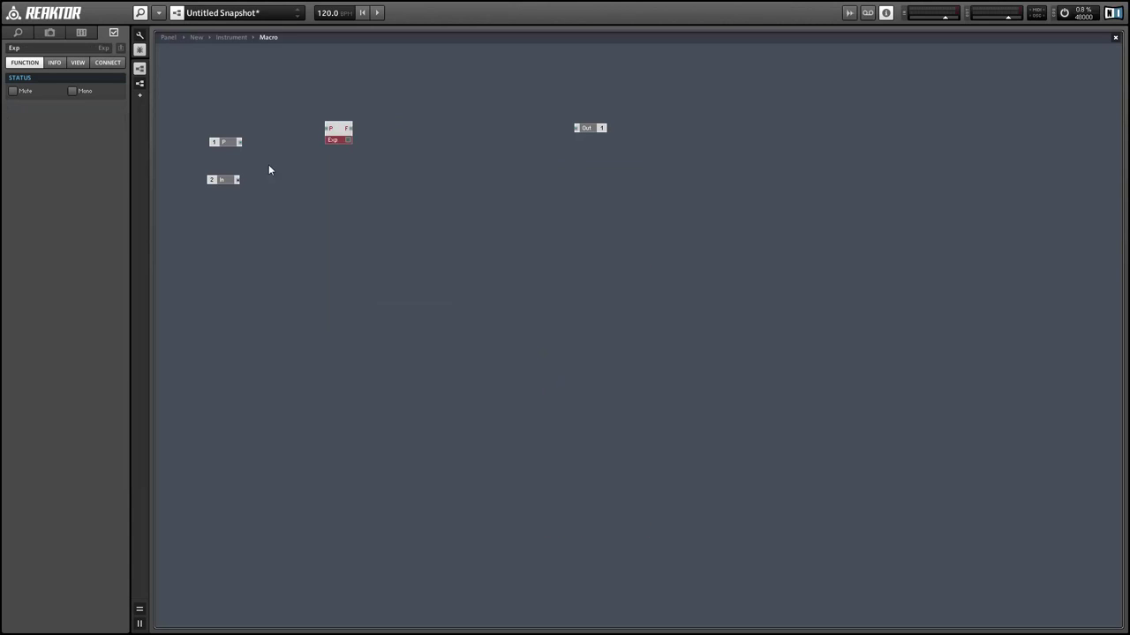
left_click_drag(240, 141, 328, 128)
left_click_drag(202, 156, 300, 130)
- Add a Ramp Osc after the Exp converter, replacing a mistaken Clock Osc, with constant 1 on A
right_click(414, 127)
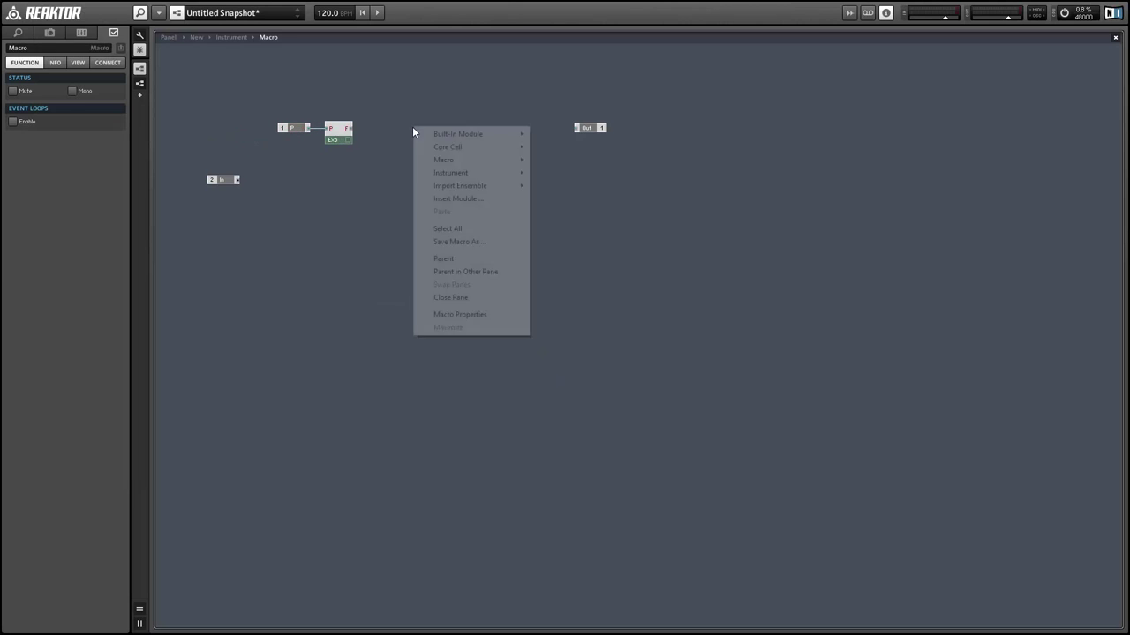
mouse_move(458, 133)
mouse_move(561, 207)
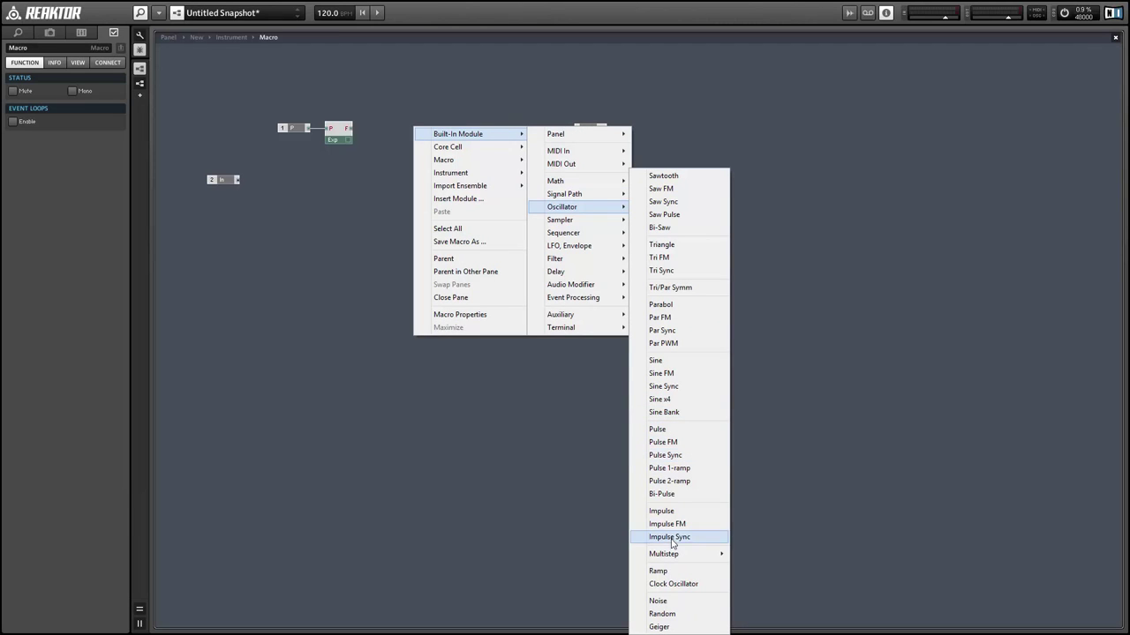
left_click(671, 584)
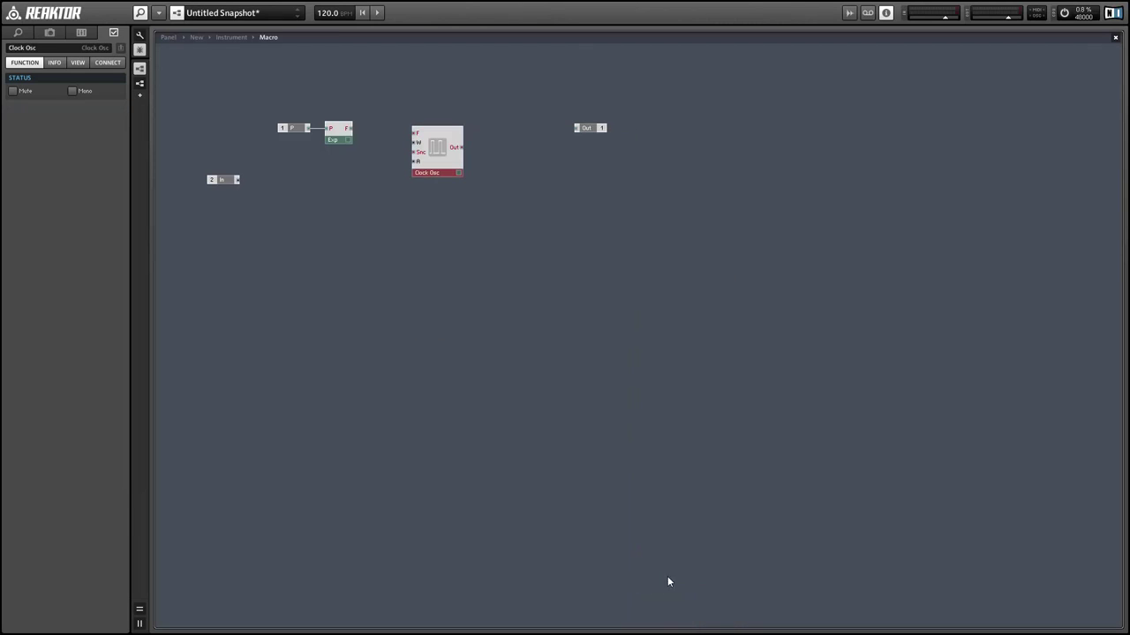
key("Delete")
right_click(437, 139)
mouse_move(457, 147)
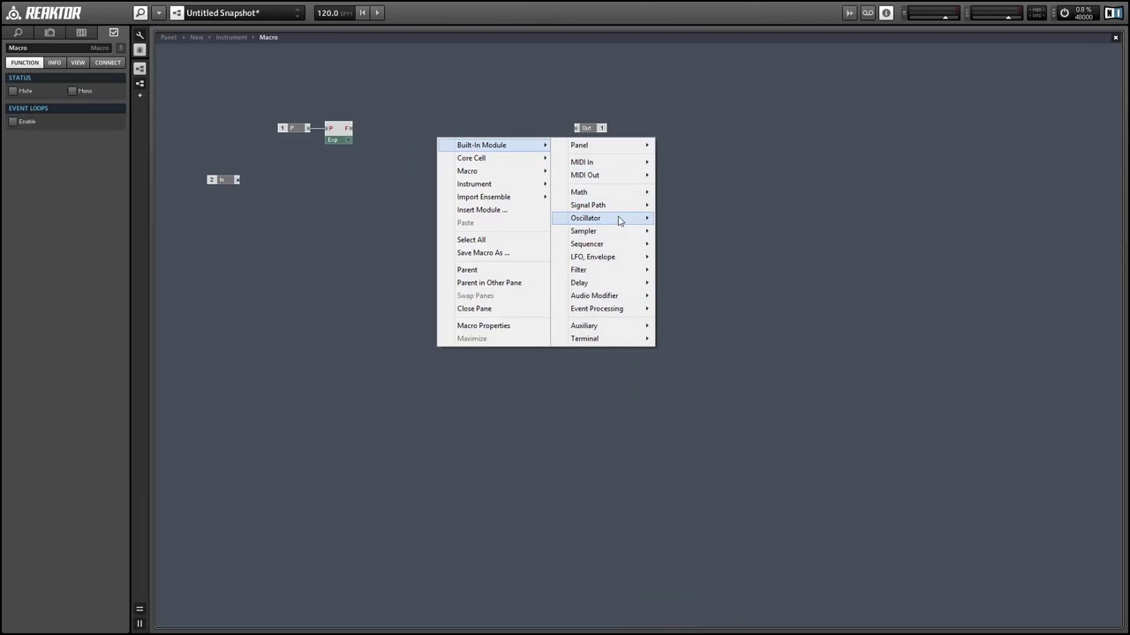
mouse_move(609, 218)
left_click(681, 571)
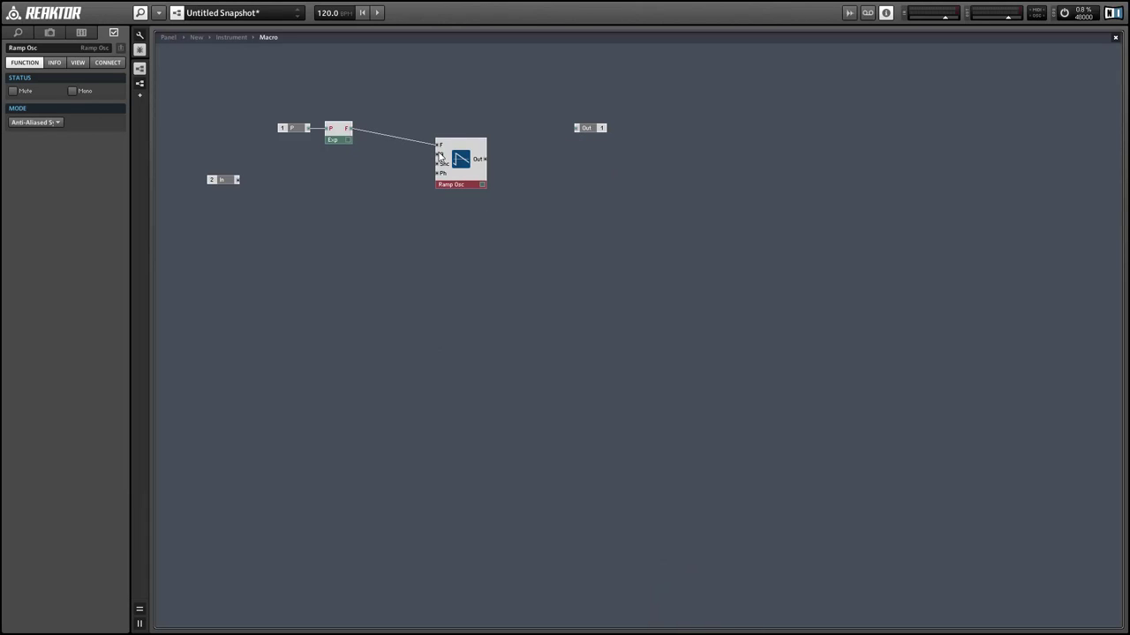
right_click(438, 153)
left_click(477, 171)
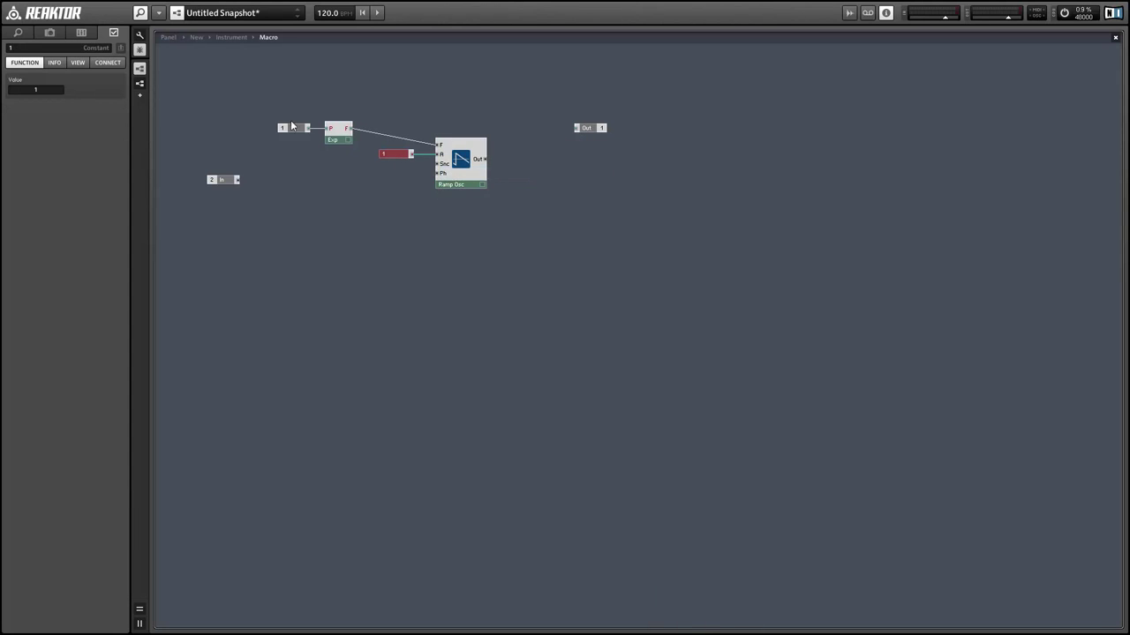
- Add a MIDI Gate module wired to the Ramp Osc sync input, and tidy P and Exp
right_click(356, 174)
mouse_move(406, 180)
mouse_move(512, 210)
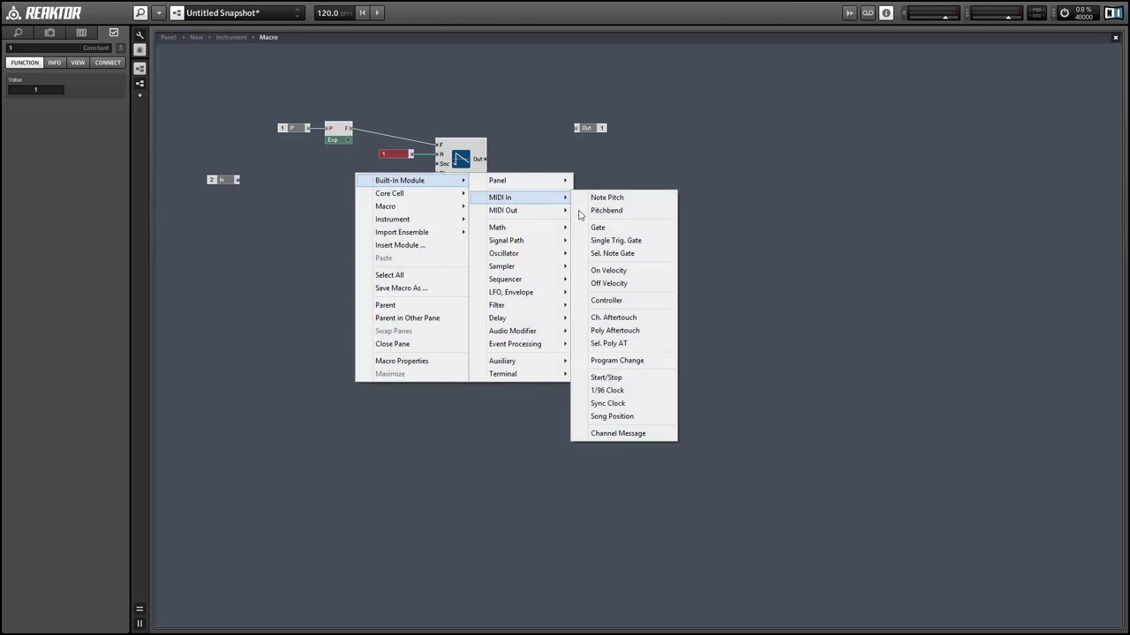
left_click(599, 228)
mouse_move(403, 175)
left_mouse_down()
mouse_move(438, 164)
mouse_move(389, 165)
left_mouse_up()
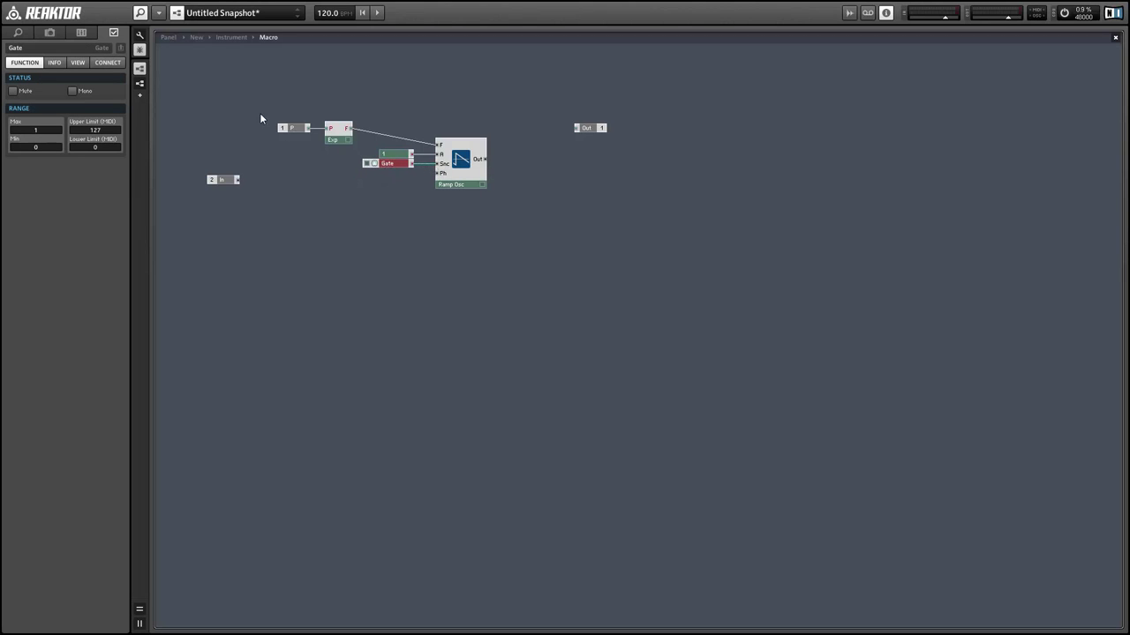
left_click_drag(269, 110, 340, 158)
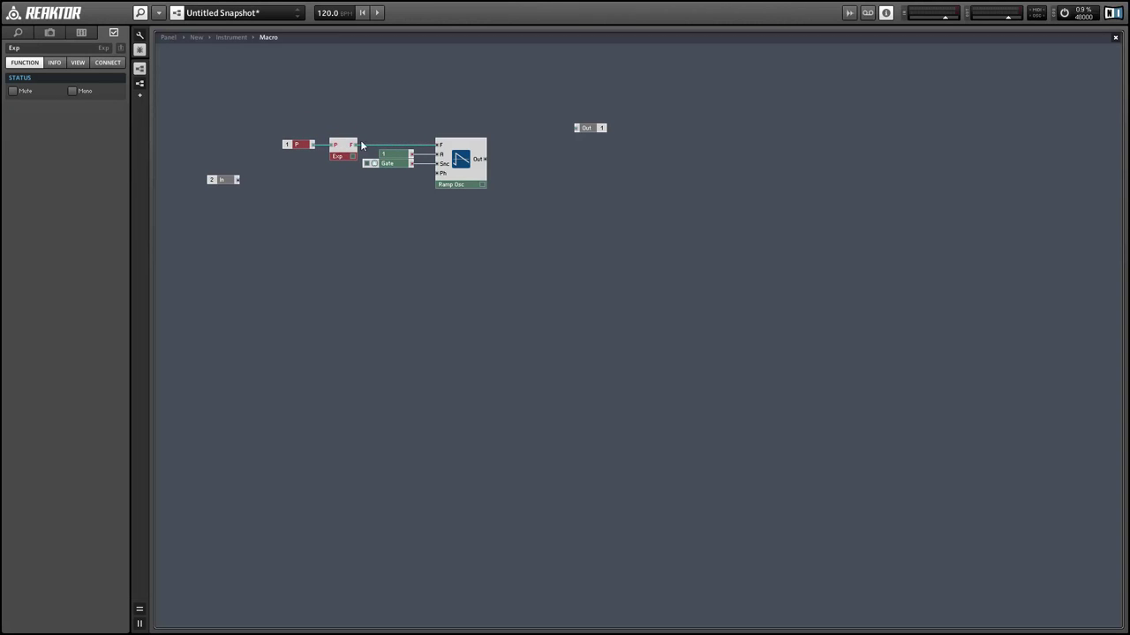
- Add an XY panel module plotting Ramp Osc output on X1 against In on Y1
left_click(414, 173)
right_click(516, 246)
mouse_move(623, 255)
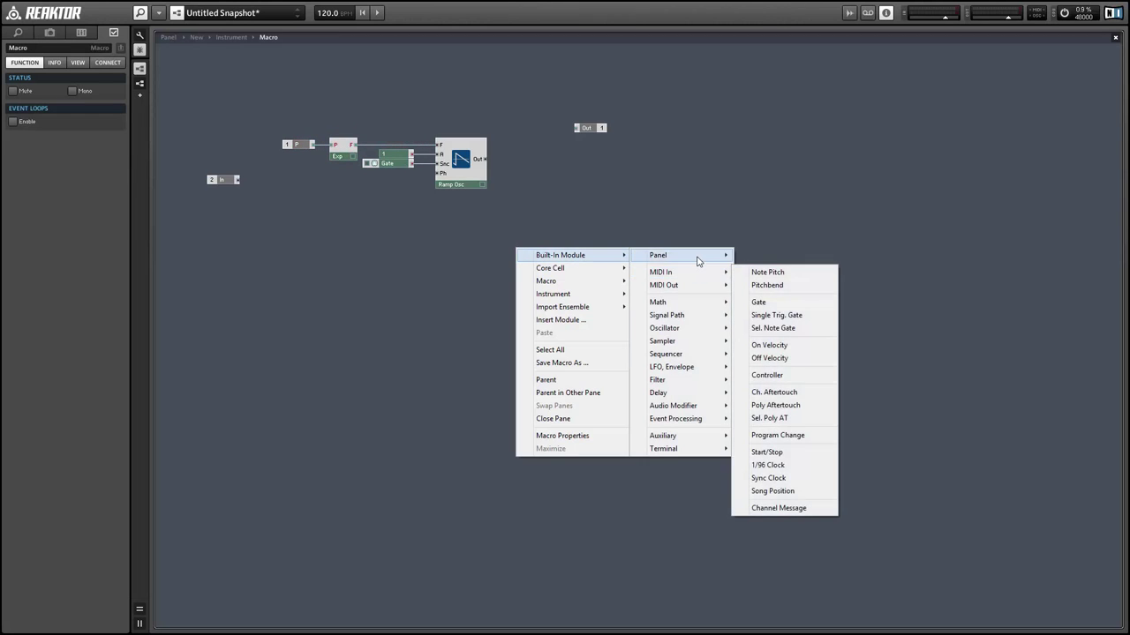
mouse_move(697, 256)
left_click(775, 480)
left_click_drag(549, 287, 565, 191)
left_click_drag(485, 159, 566, 175)
left_click_drag(240, 180, 544, 168)
left_click_drag(213, 181, 518, 172)
- Delete Out, make the XY module mono and always active, and set P, Exp, Gate, Ramp Osc mono
left_click(587, 128)
key("Delete")
right_click(567, 198)
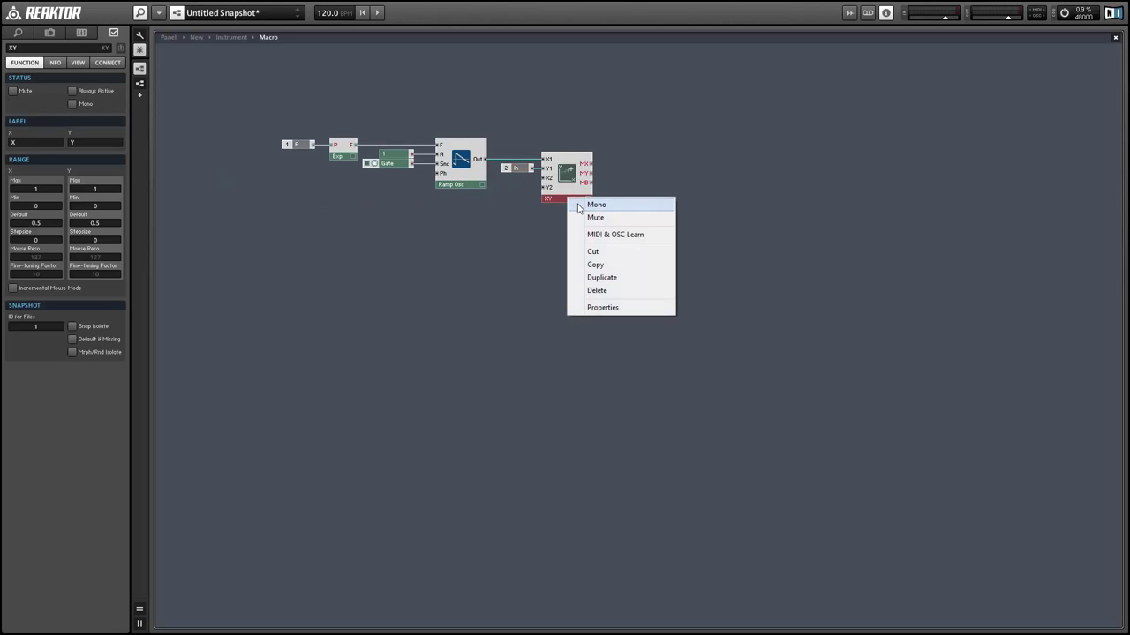
left_click(577, 202)
right_click(577, 198)
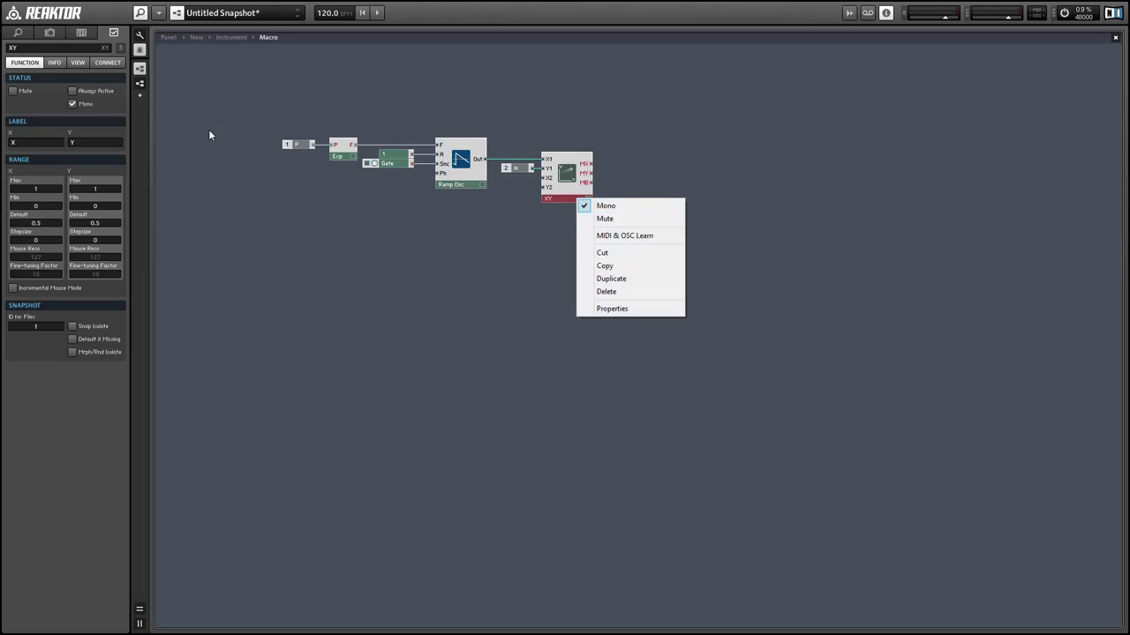
left_click(89, 99)
left_click(78, 94)
left_click_drag(250, 101, 474, 209)
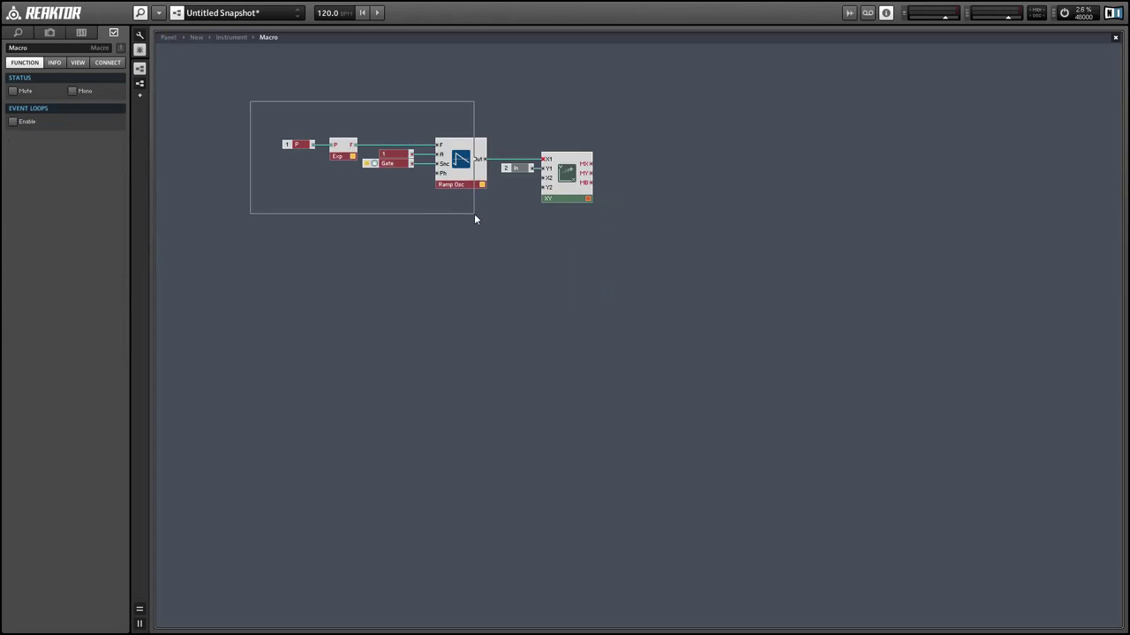
right_click(467, 183)
left_click(486, 202)
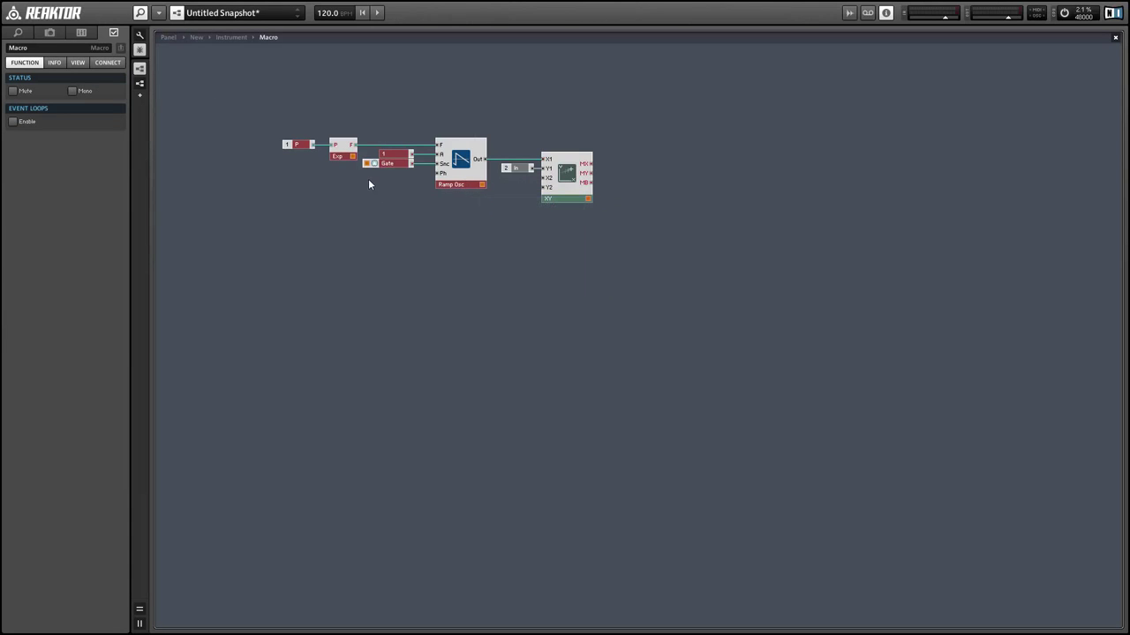
left_click(364, 205)
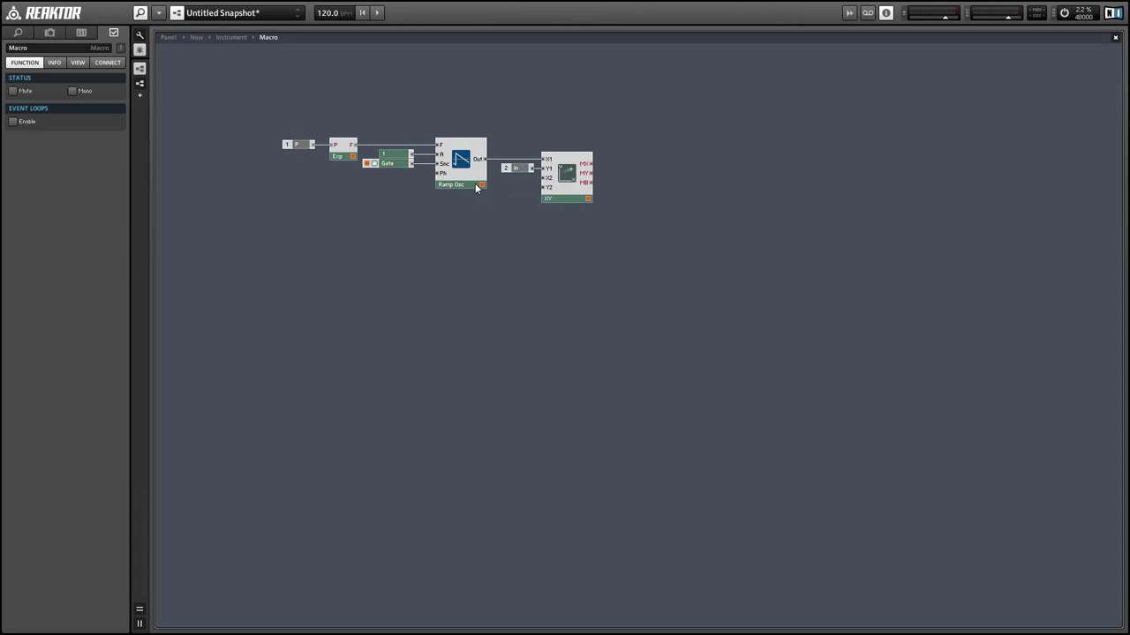
- Set the XY display's Y range to -1 to 1 and its object type to Scope
mouse_move(478, 188)
left_click(549, 187)
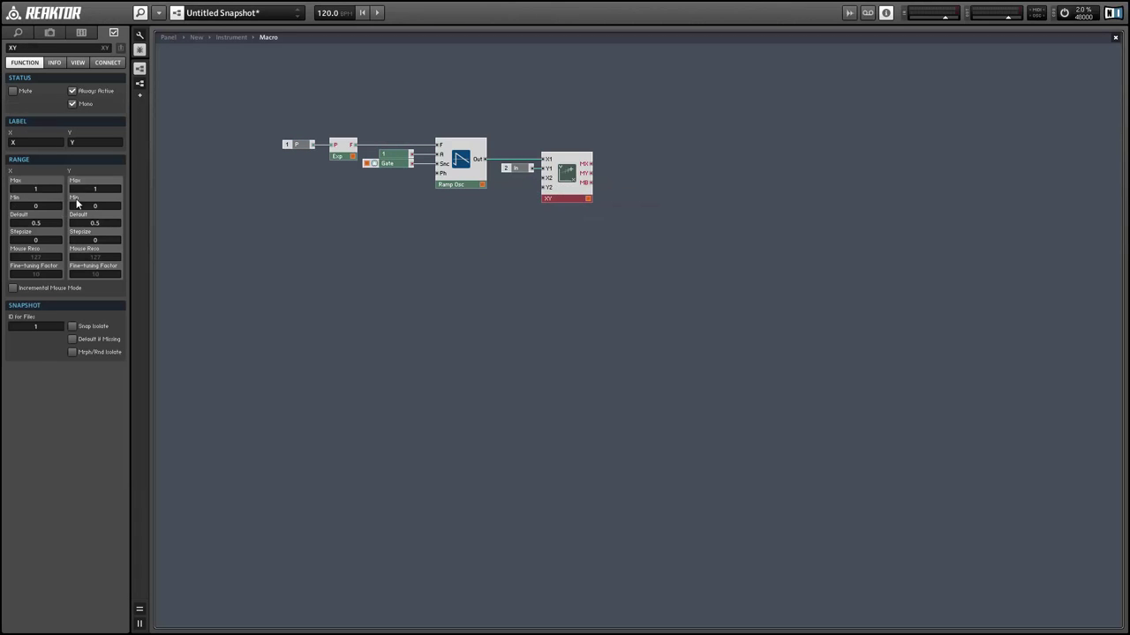
double_click(112, 210)
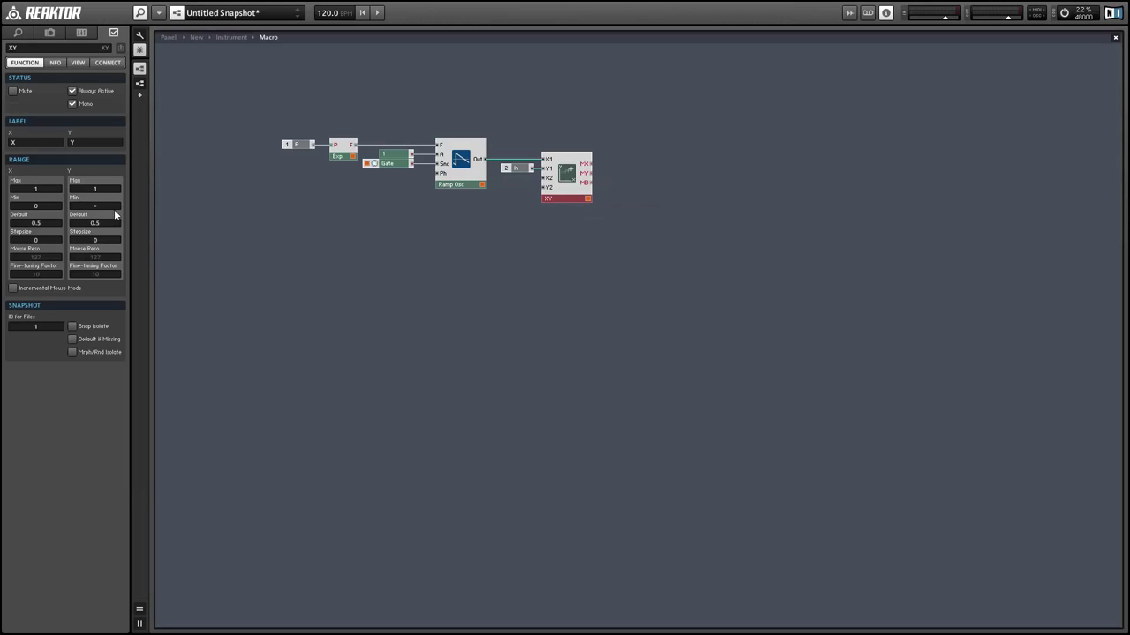
left_click(78, 63)
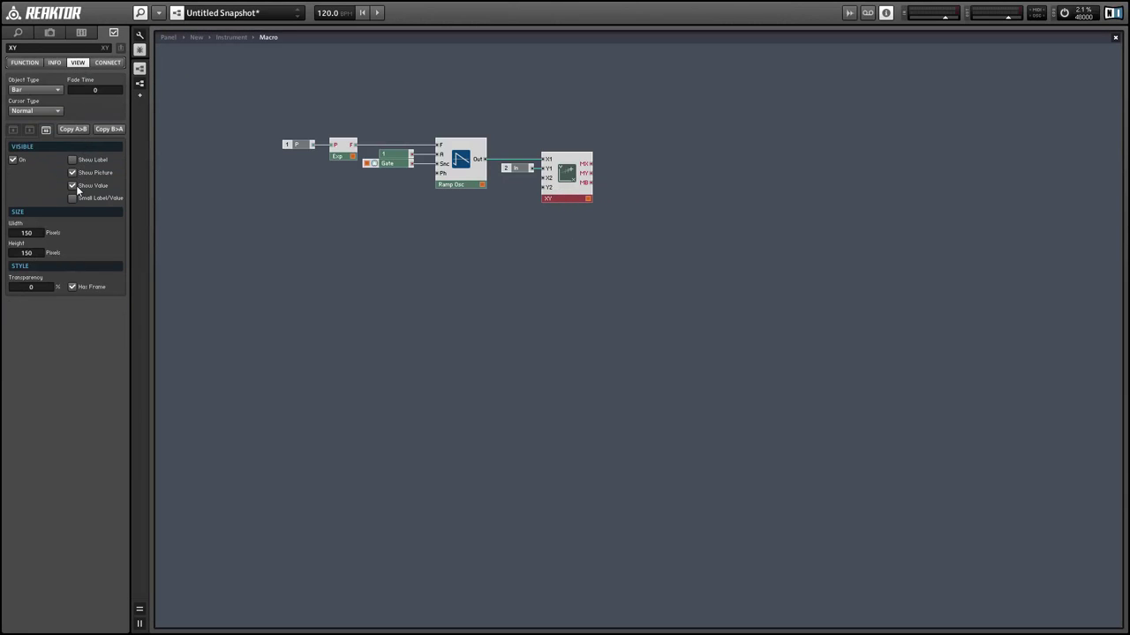
left_click(44, 112)
left_click(26, 124)
left_click(35, 90)
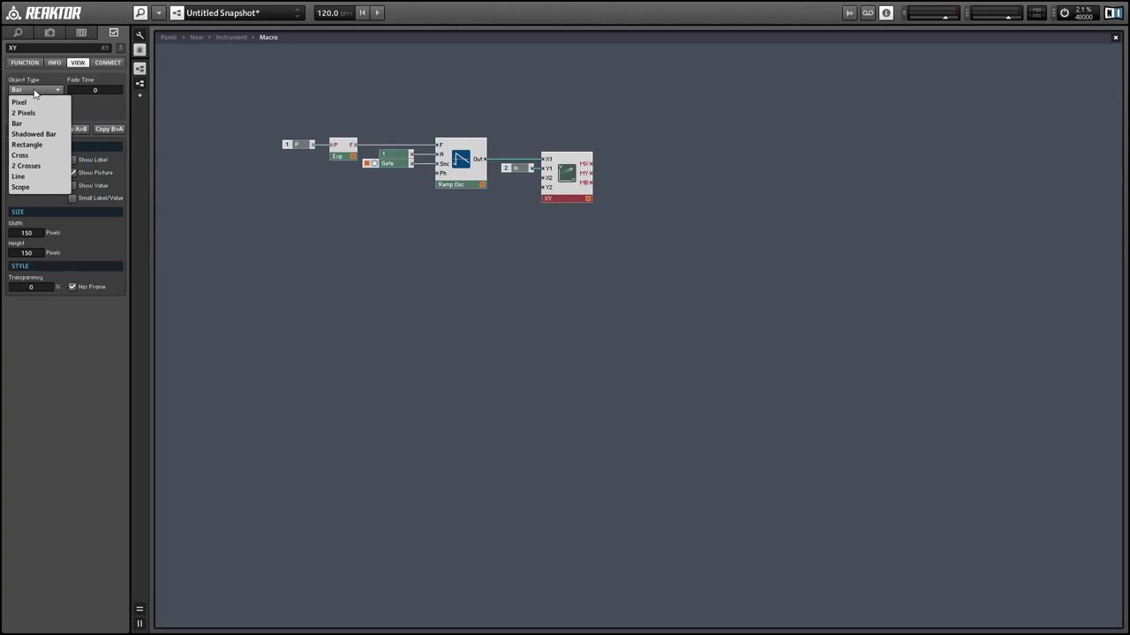
left_click(19, 187)
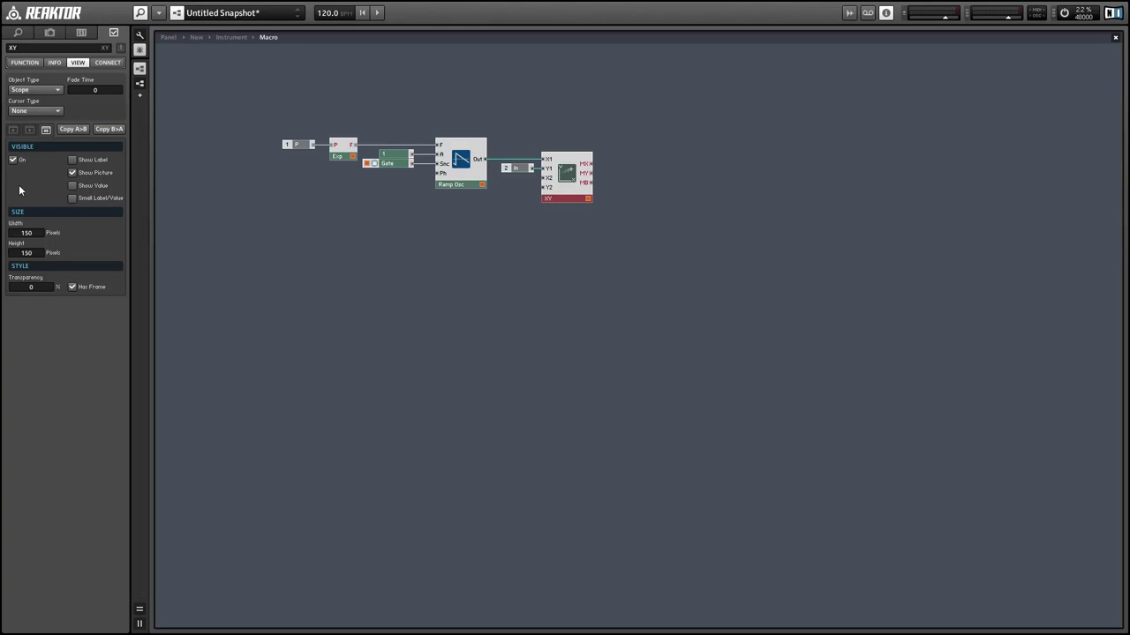
left_click(340, 336)
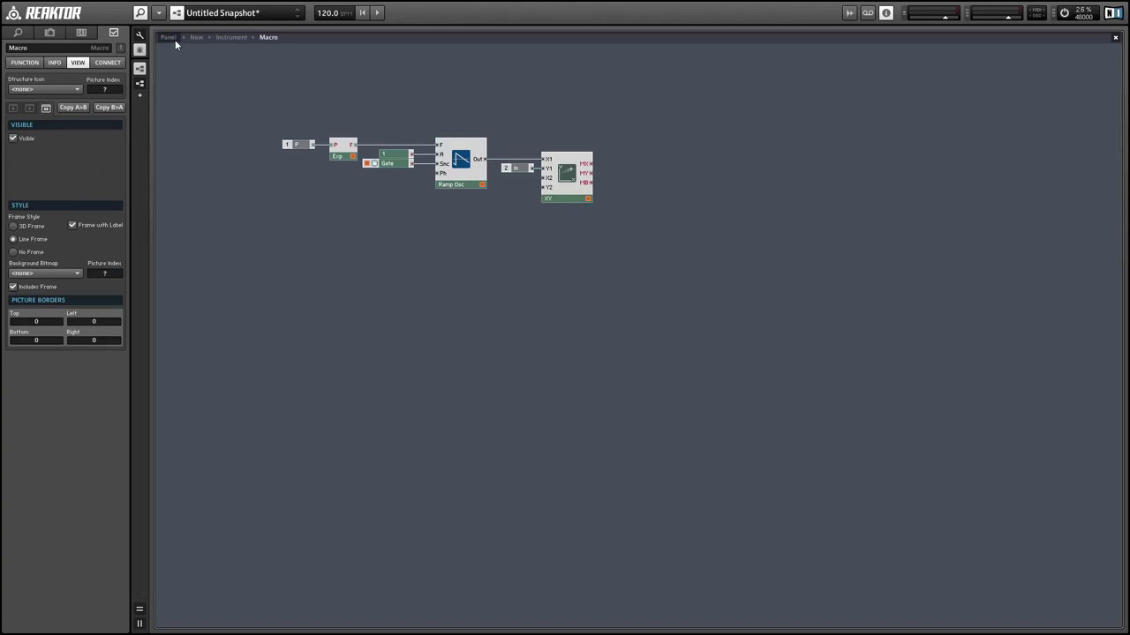
- On the instrument panel, move the Amp knob beside the XY scope, set Amp to 0.09, then return to structure
double_click(413, 285)
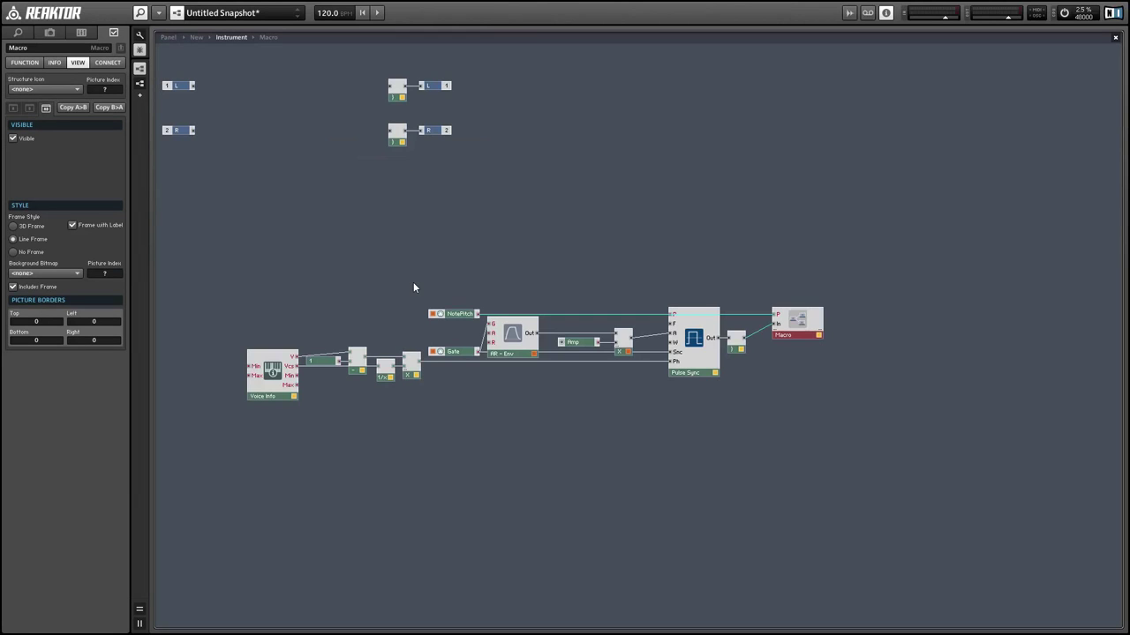
left_click(297, 255)
left_click(167, 37)
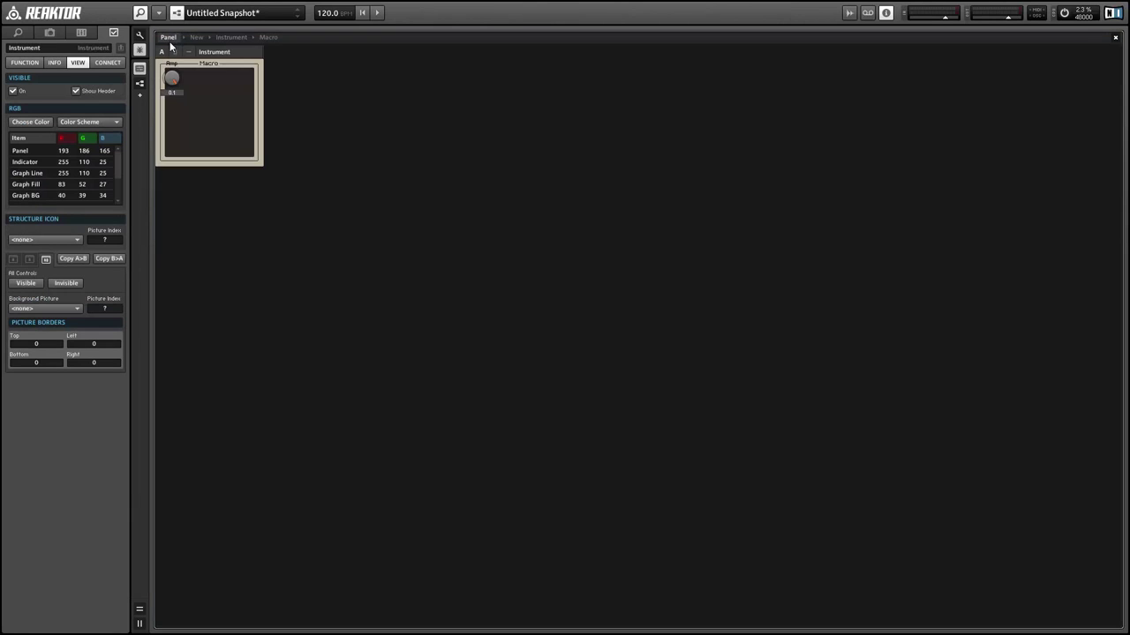
left_click(139, 35)
left_click_drag(176, 86, 289, 150)
left_click(138, 37)
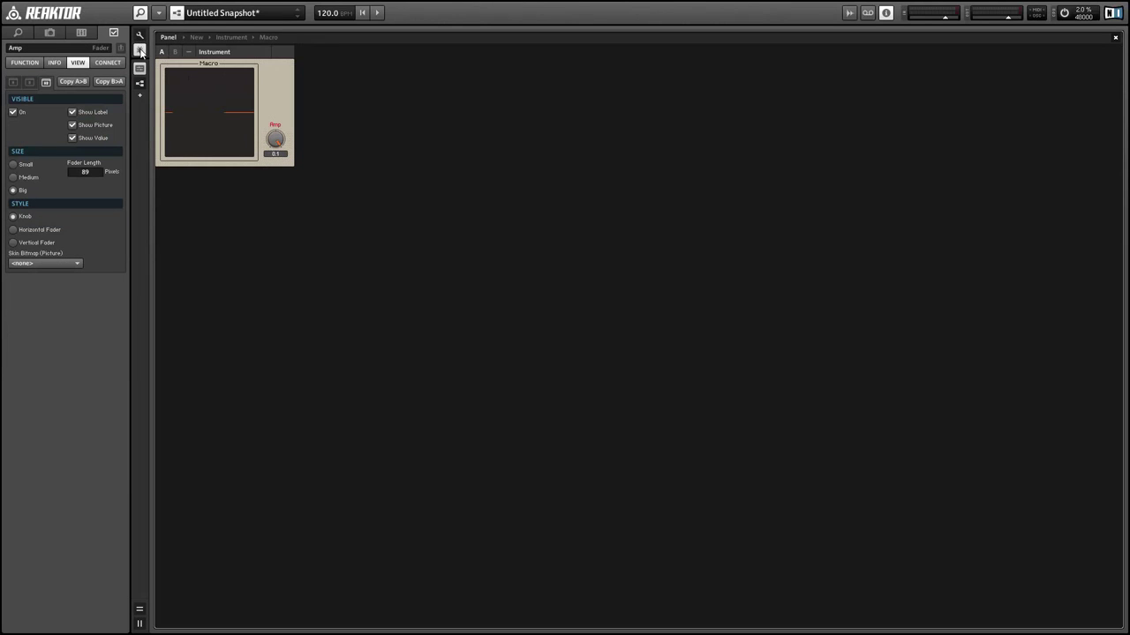
left_click_drag(281, 138, 281, 157)
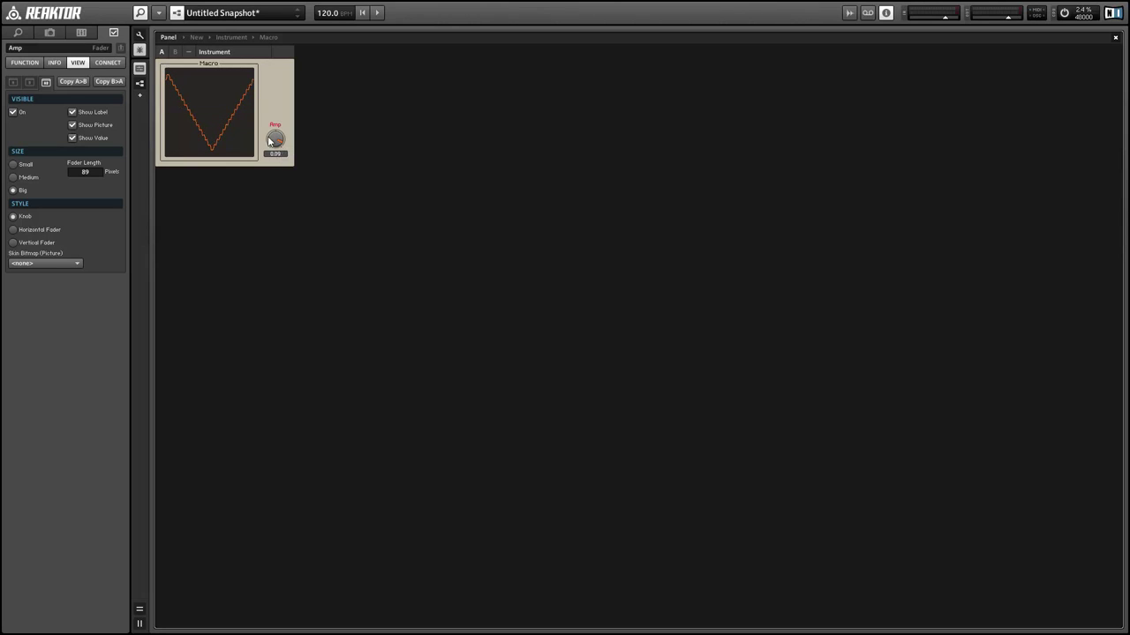
double_click(269, 114)
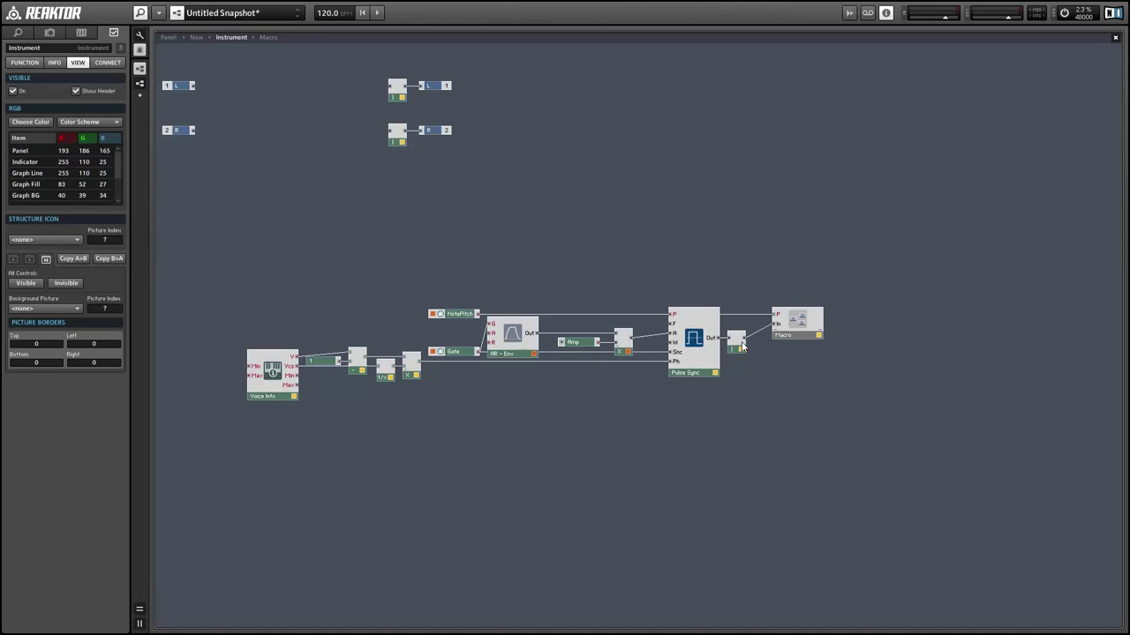
- Wire the Pulse Sync voice output to the L 1 audio output and turn down the master volume
left_click_drag(744, 339, 422, 86)
left_click_drag(1015, 19, 991, 25)
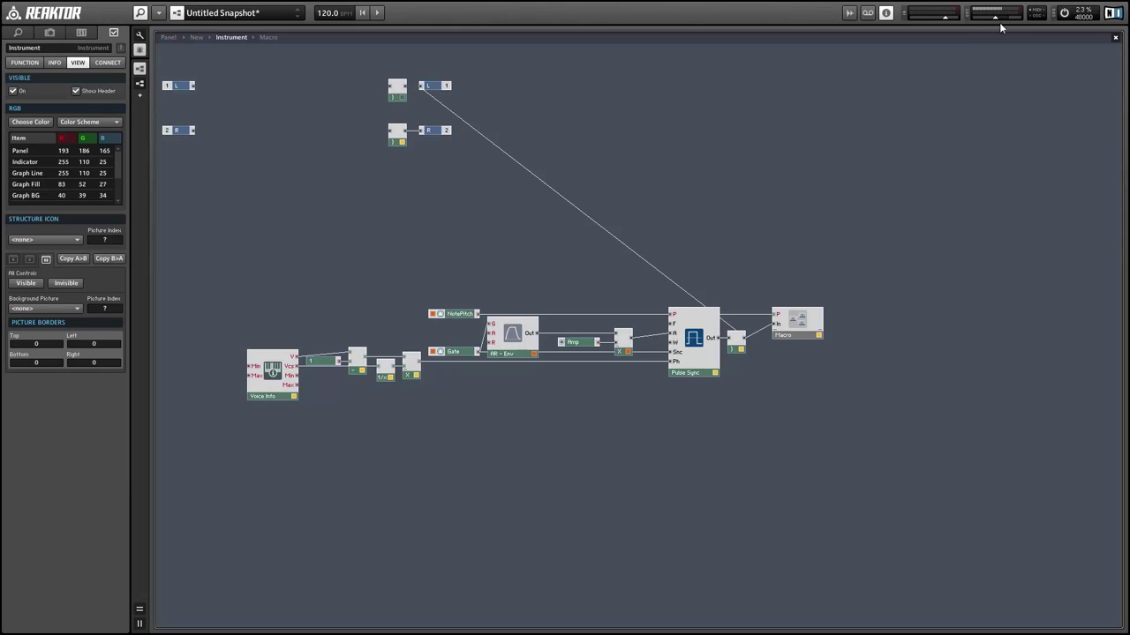